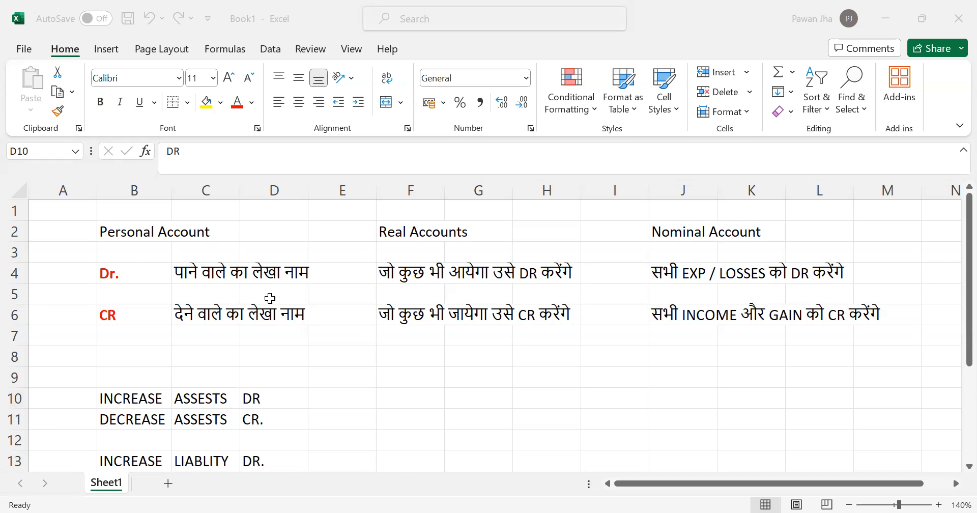
Step: Replace the last word of the personal account credit rule in C6 with the Hindi word जमा
left_click(196, 311)
left_click(279, 152)
key("BackSpace")
key("BackSpace")
key("BackSpace")
type("JAMA")
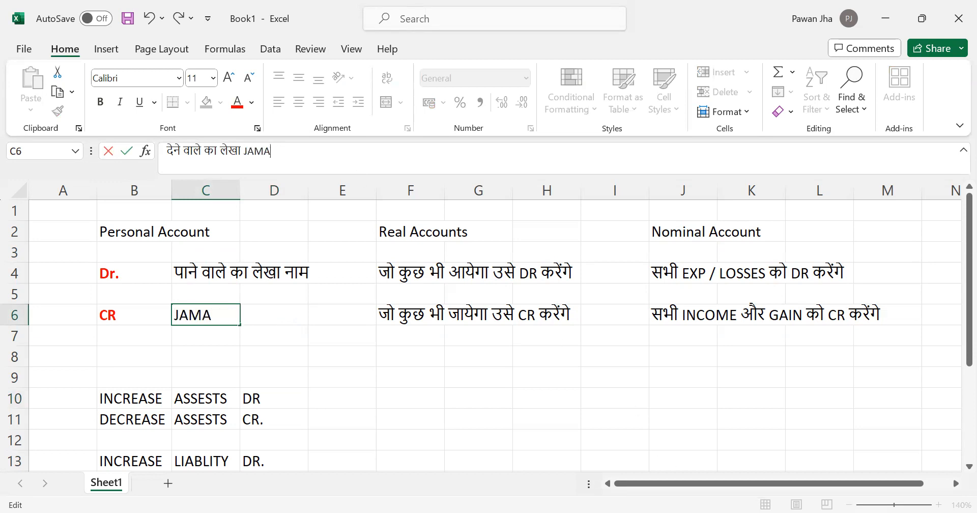
key("BackSpace")
key("BackSpace")
key("BackSpace")
key("BackSpace")
type("JAMA")
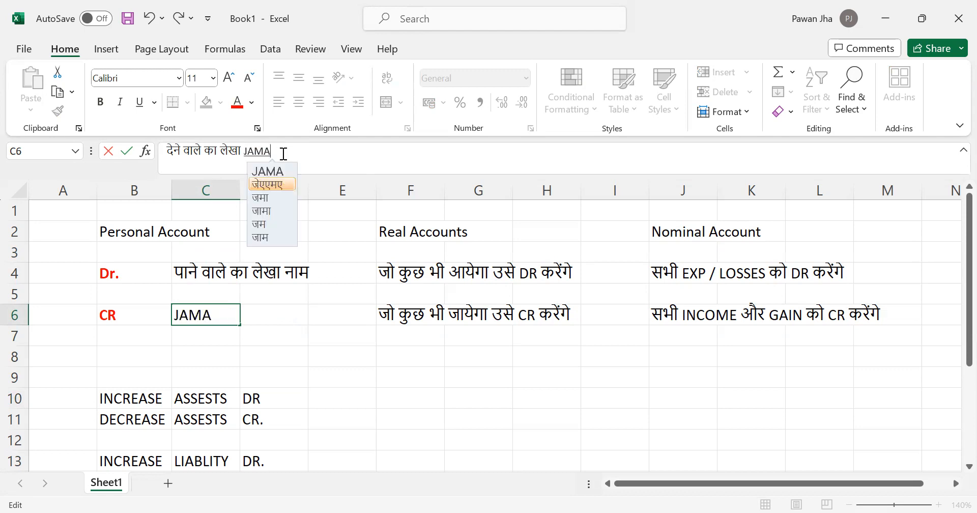
left_click(262, 200)
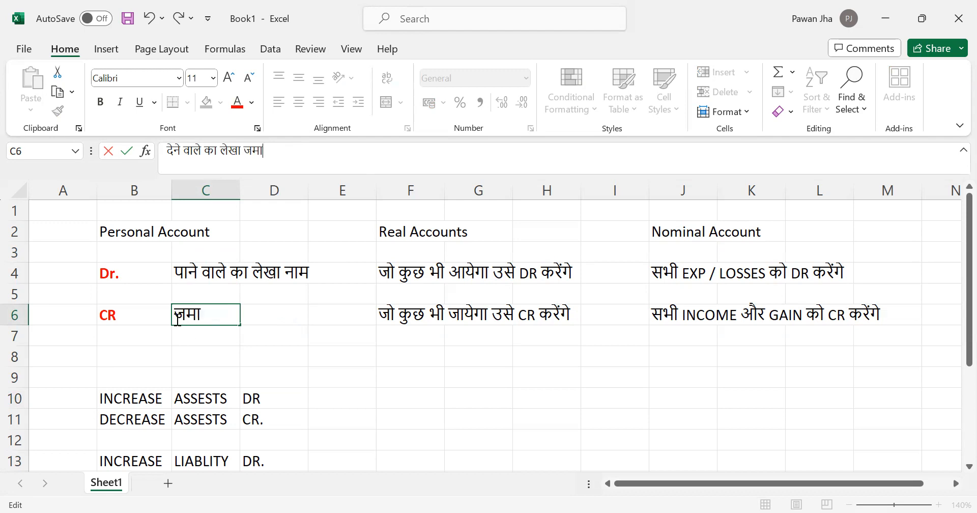
left_click(148, 312)
left_click(216, 315)
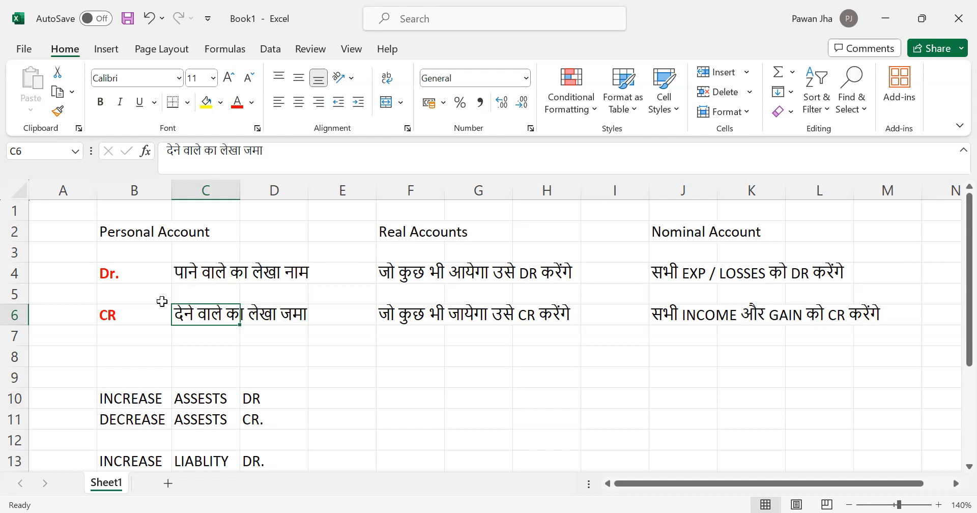
Step: Correct the liability rows by setting D13 to CR and D14 to DR in Latin letters
scroll(135, 338, "down", 2)
left_click(139, 272)
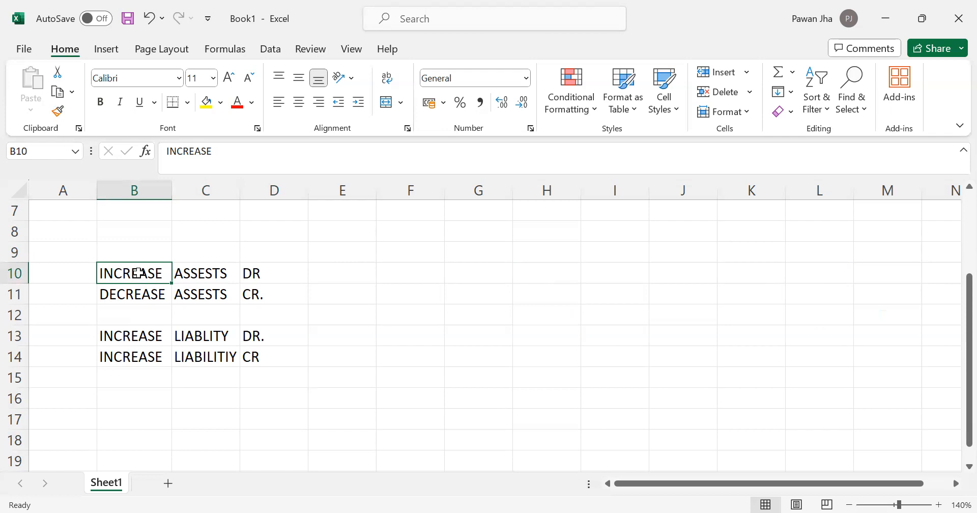
left_click(159, 334)
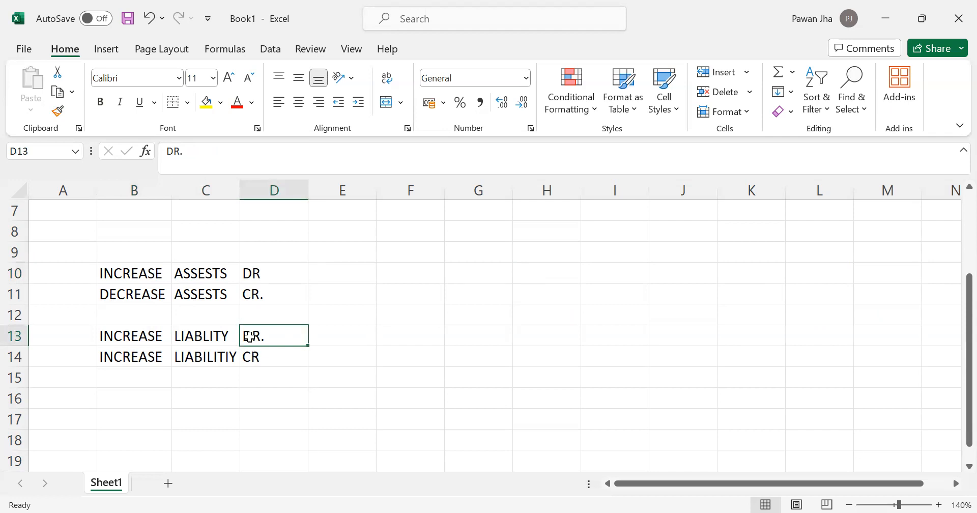
type("CR")
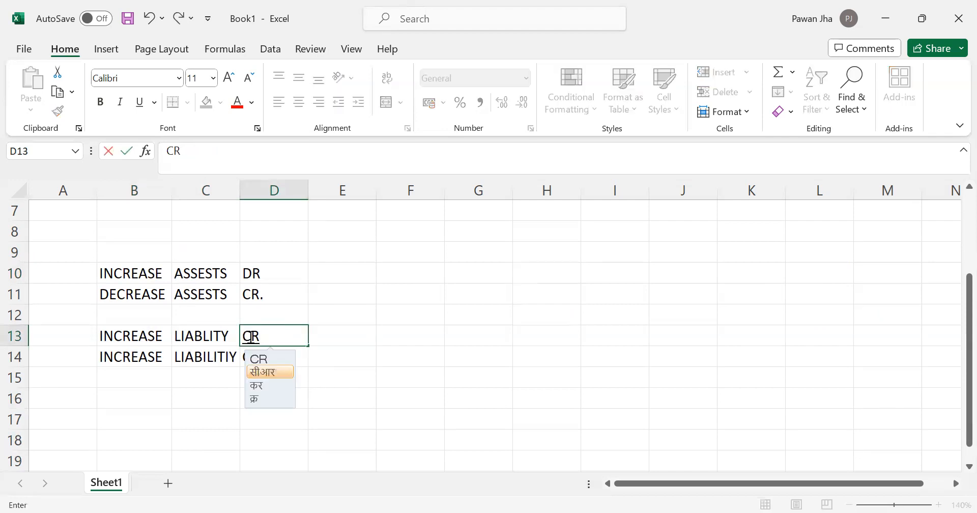
key("Escape")
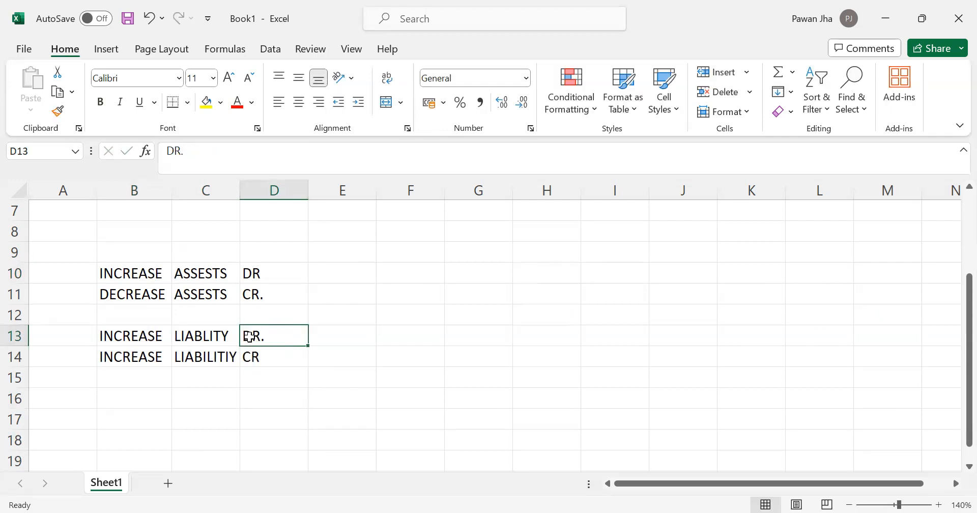
type("CR")
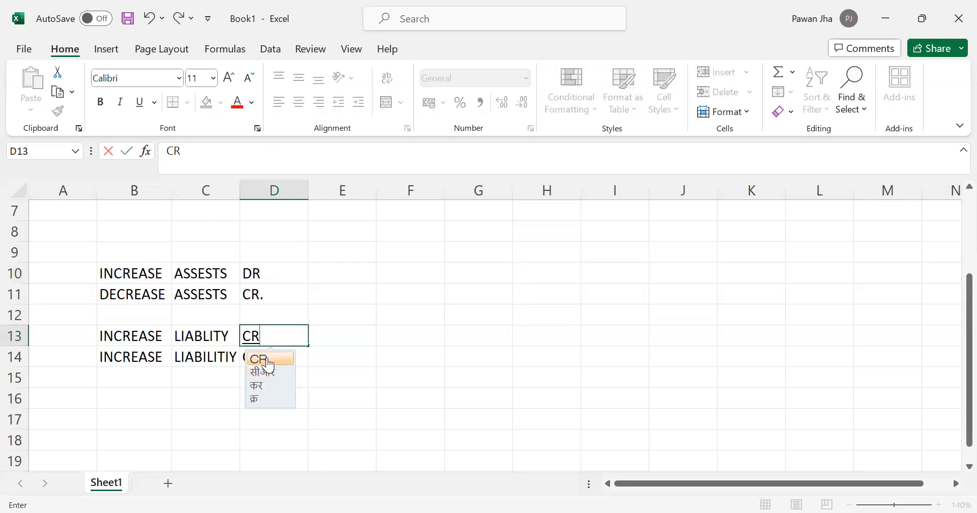
left_click(263, 361)
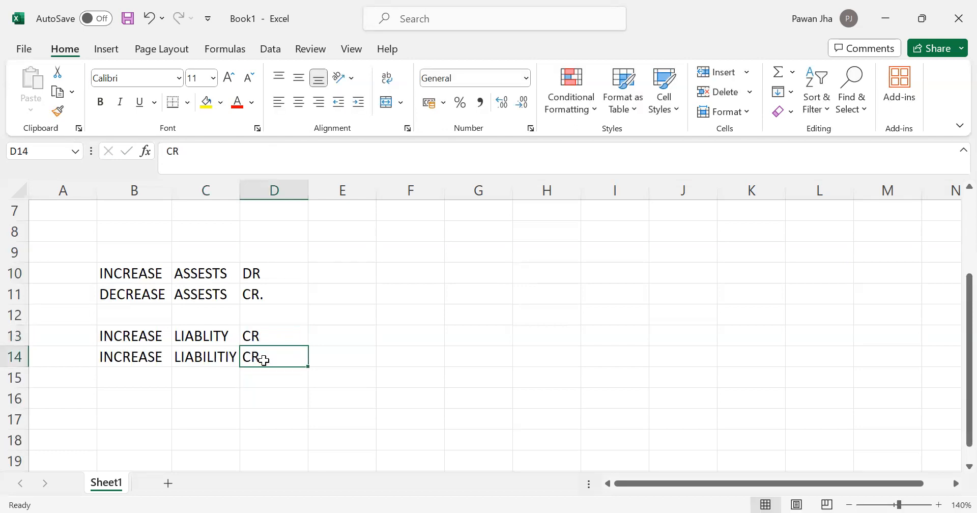
type("DR")
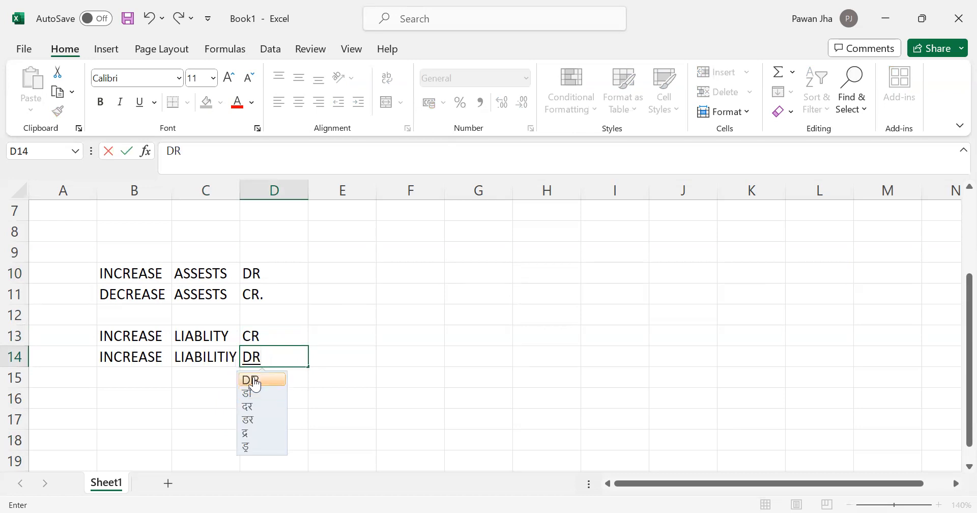
left_click(254, 380)
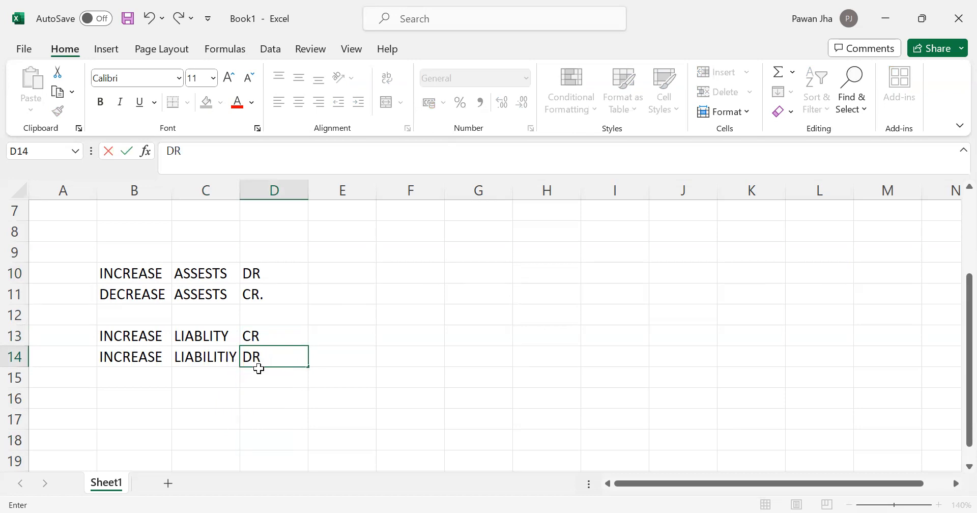
left_click(262, 336)
left_click(258, 358)
left_click(261, 340)
left_click(257, 356)
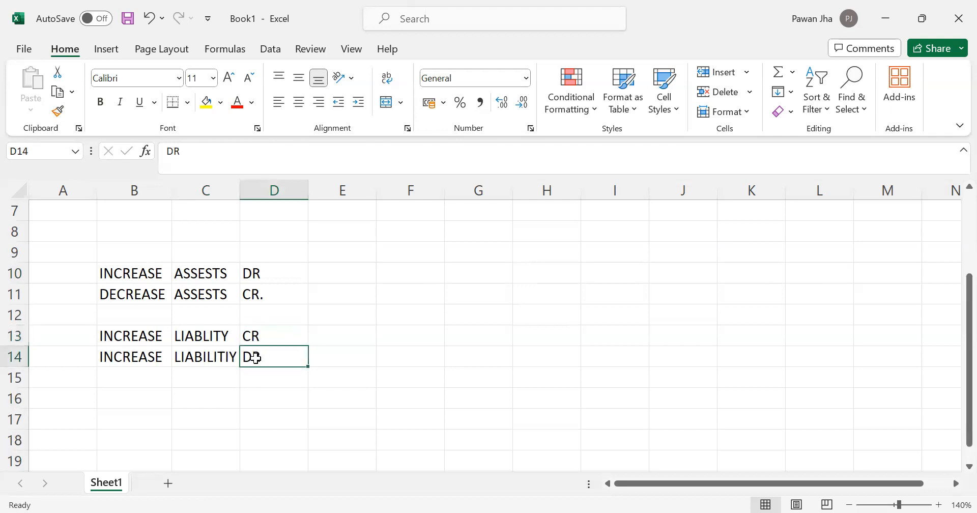
Step: Replace the text in B14 with a copy of DECREASE from B11
left_click(155, 356)
double_click(155, 356)
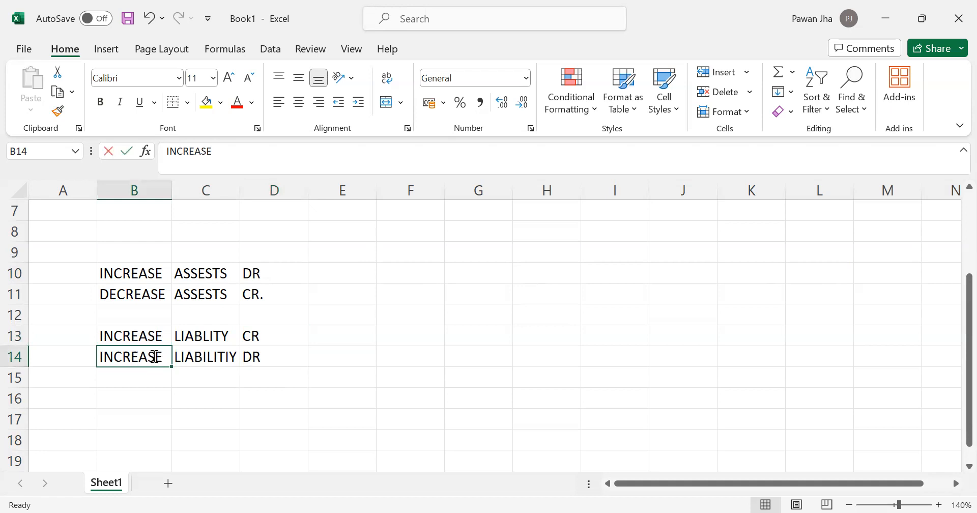
type("DECREA")
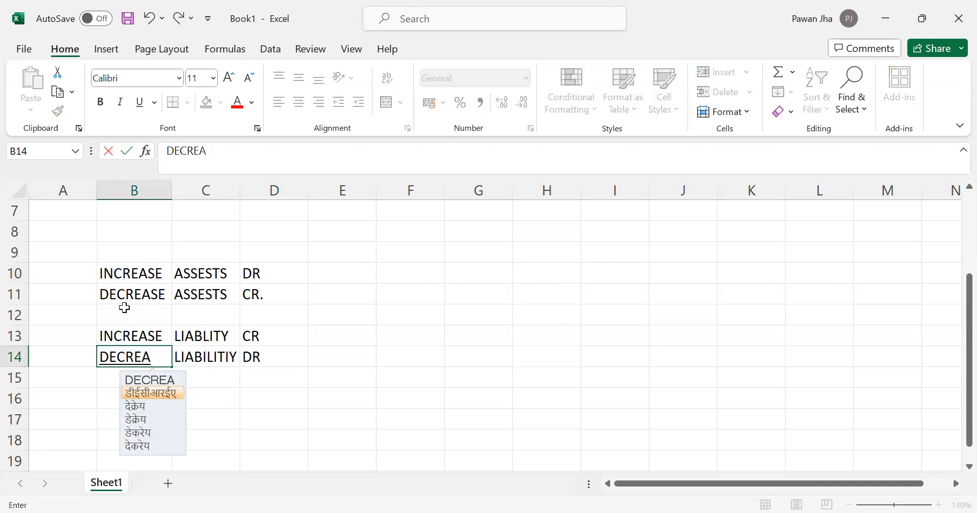
left_click(124, 295)
key("ctrl+c")
left_click(127, 374)
left_click(133, 356)
key("ctrl+v")
left_click(258, 351)
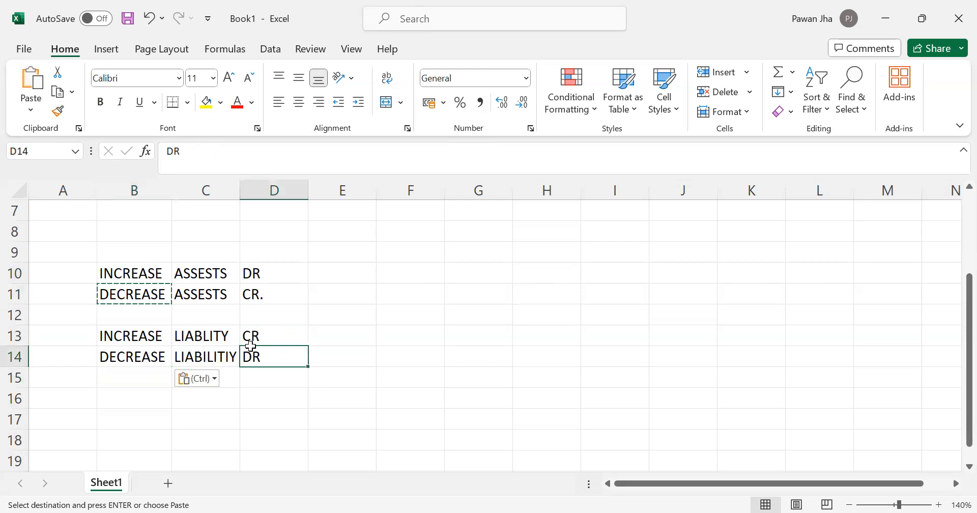
key("Escape")
left_click(298, 333)
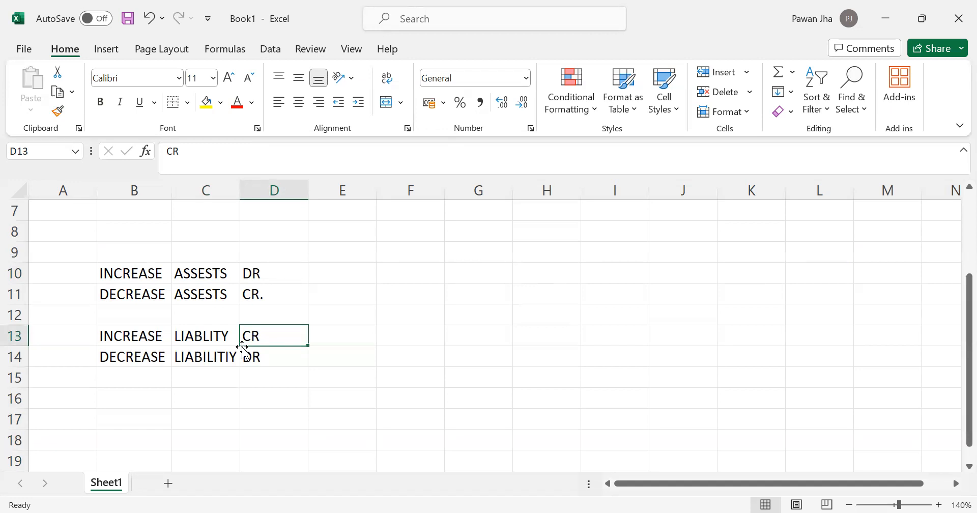
Step: Enter the sample transaction "Goods Sold to Mr. A Rs. 10,000" in B17
scroll(243, 347, "up", 2)
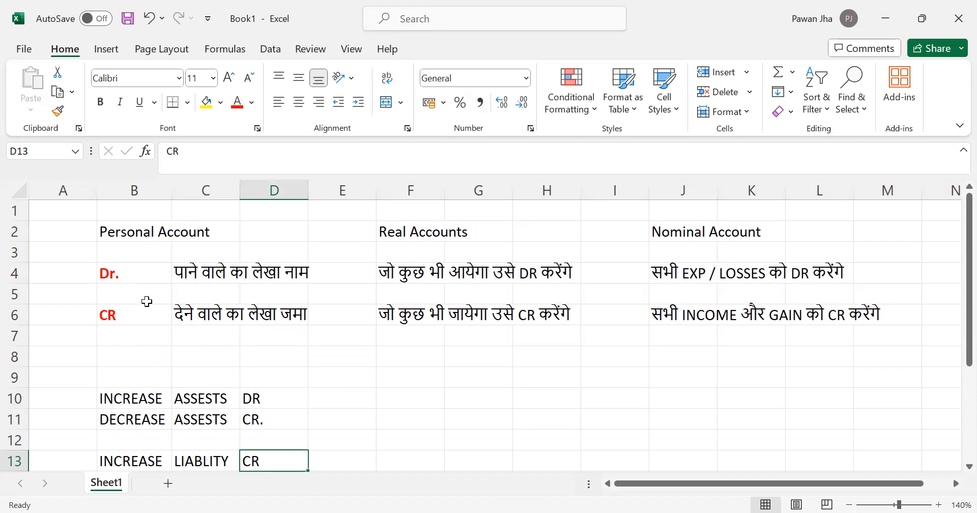
scroll(140, 305, "down", 1)
scroll(140, 337, "up", 1)
scroll(142, 351, "down", 3)
left_click(146, 362)
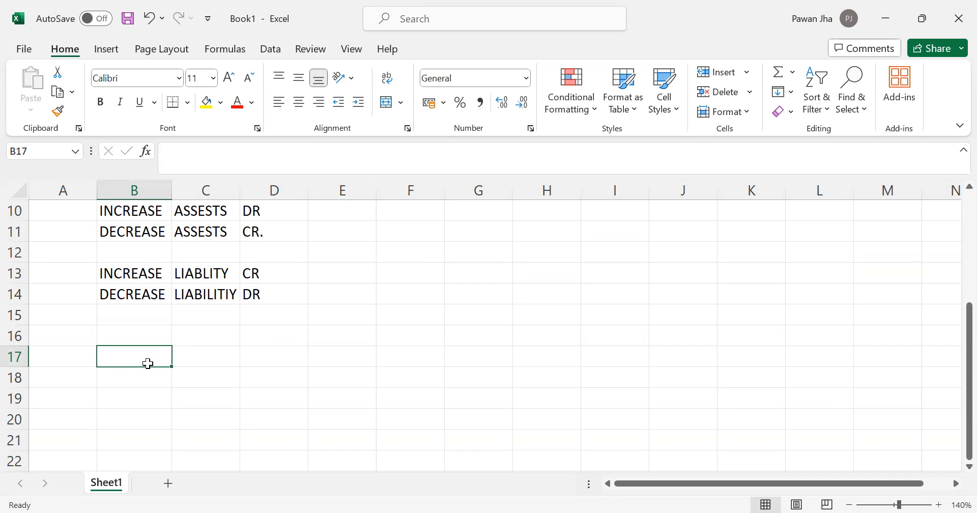
type("A")
key("BackSpace")
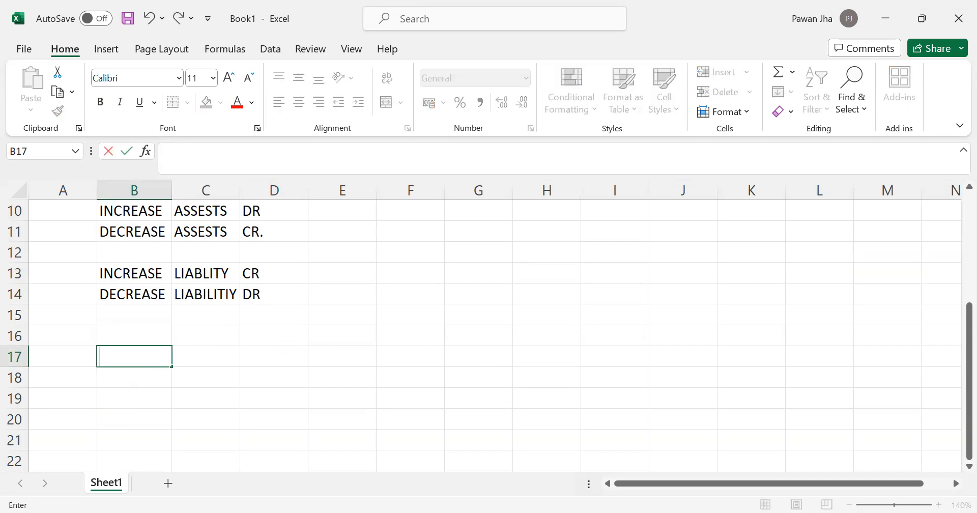
type("G")
key("BackSpace")
type("Goods Sold")
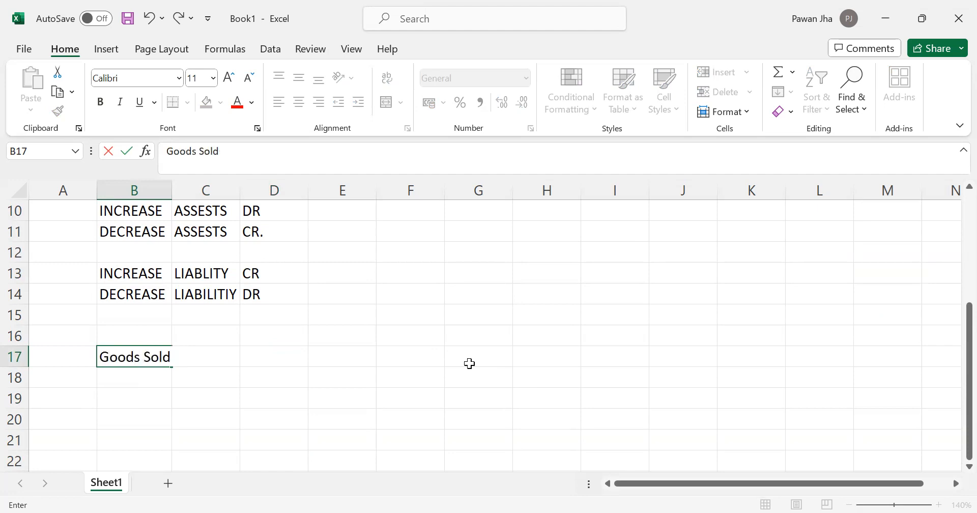
type(" to Mr. A @")
key("BackSpace")
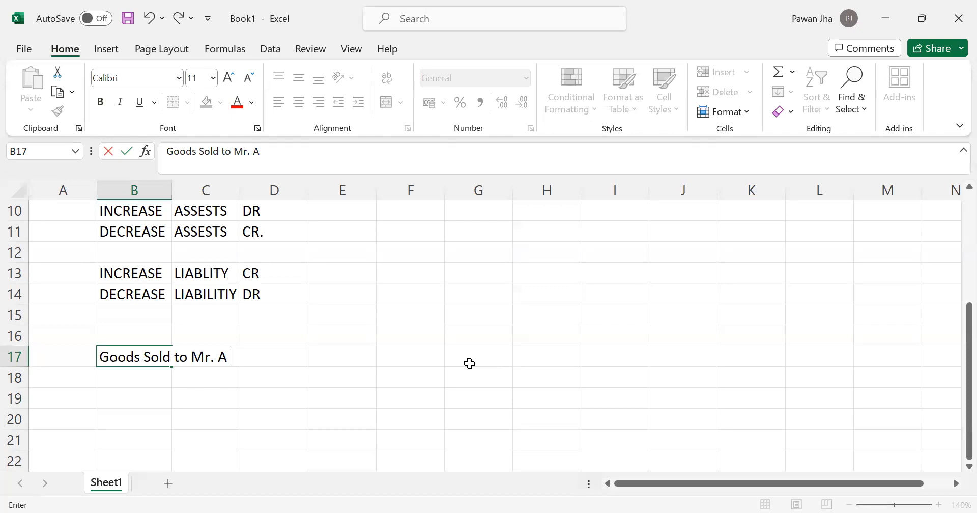
type("Rs. 10,000")
key("Return")
key("Return")
key("Return")
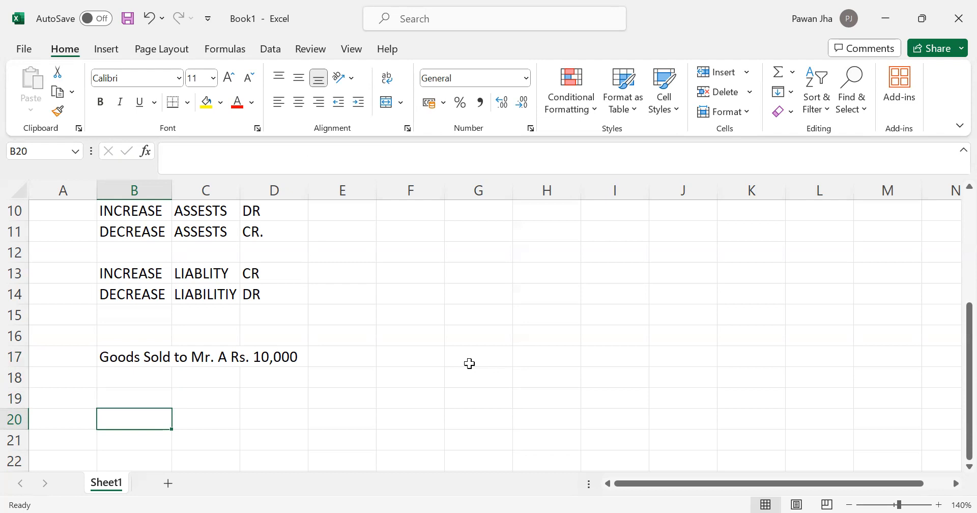
Step: Start the journal entry with "Mr. A" in B20 and "Dr." in E20
type("Mr")
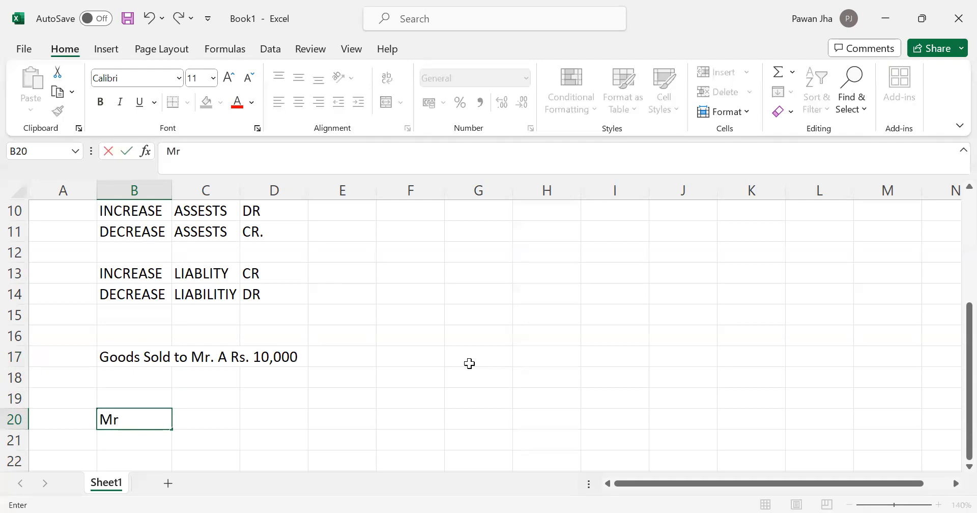
type(".  A")
key("Tab")
key("Tab")
key("Tab")
type("Dr.")
key("Tab")
key("Left")
key("Left")
key("Left")
key("Left")
key("Down")
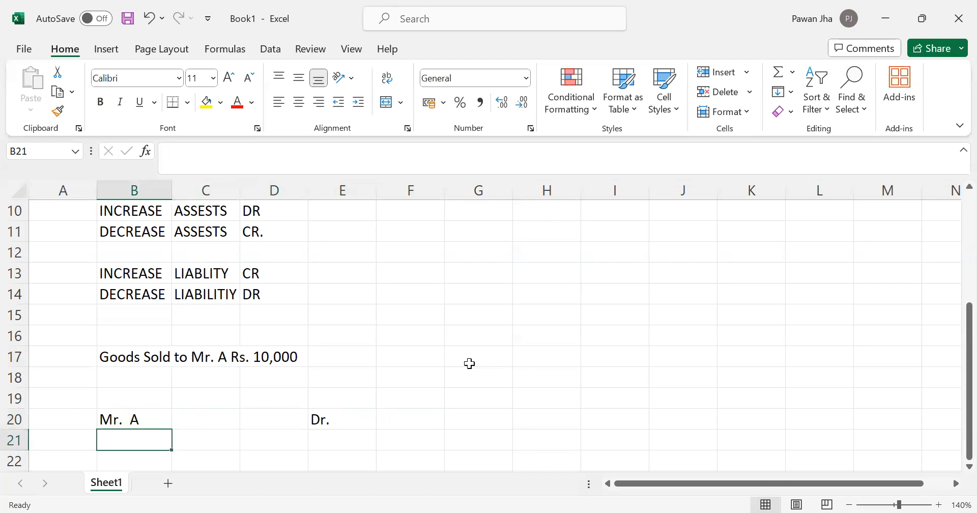
Step: Enter the credit line "To Sales A/C" in B21, indented with leading spaces
key("F2")
type("Sa")
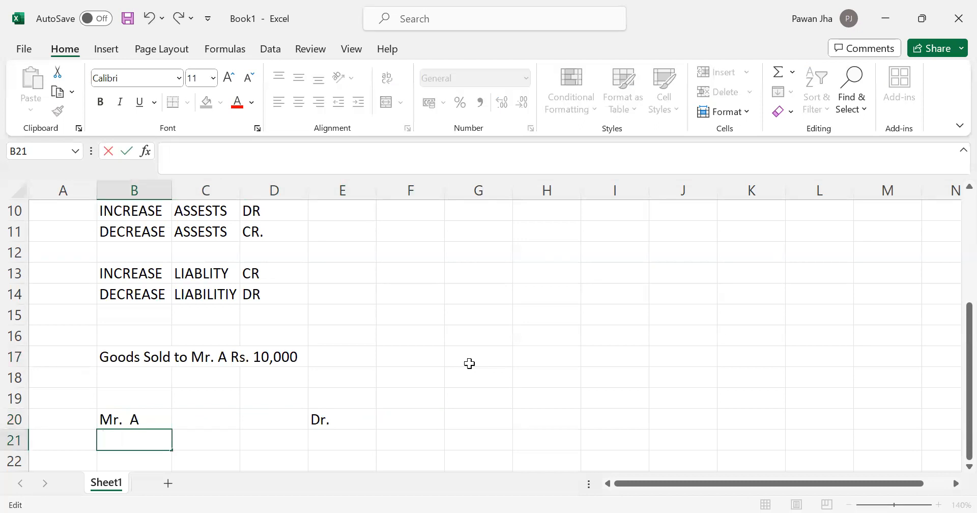
key("BackSpace")
key("BackSpace")
type("B")
key("BackSpace")
type("to")
key("BackSpace")
key("BackSpace")
type("To Sales Ac/")
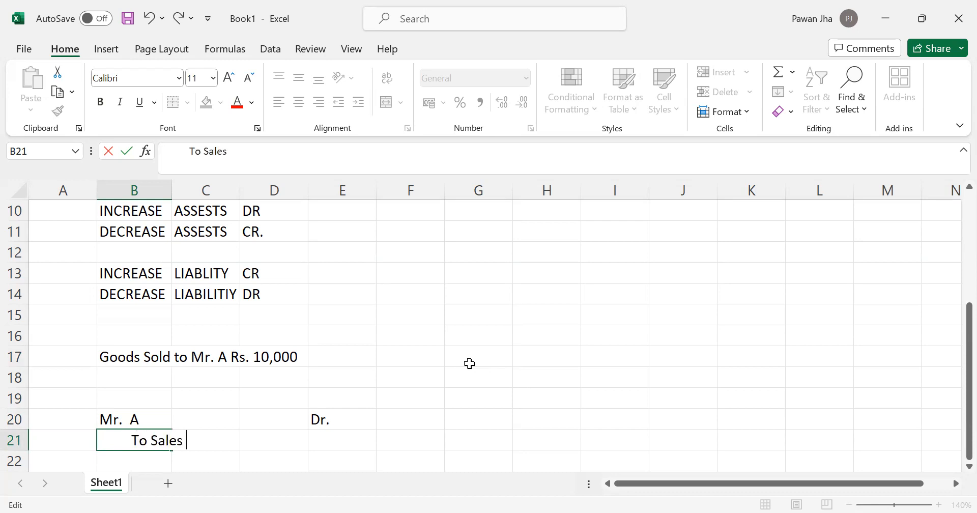
key("BackSpace")
key("BackSpace")
type("/C")
key("Tab")
Step: Enter 10000 in F20 as the debit amount for Mr. A
key("Tab")
key("Tab")
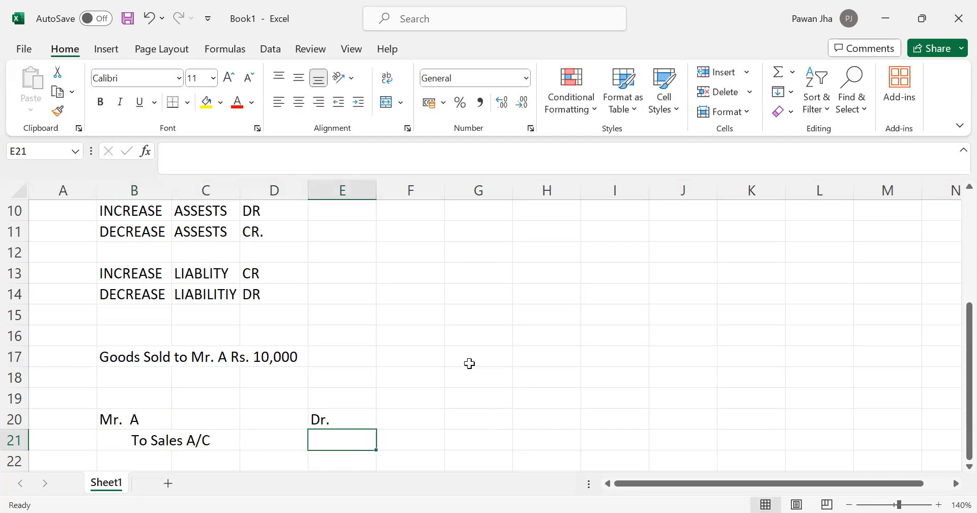
key("Tab")
key("Tab")
key("Up")
key("Left")
type("10000")
key("Return")
Step: Complete the sales line with "cr." in E21 and the amount 10000 in F21
key("Up")
key("Right")
key("Down")
key("Left")
key("Left")
type("cr.")
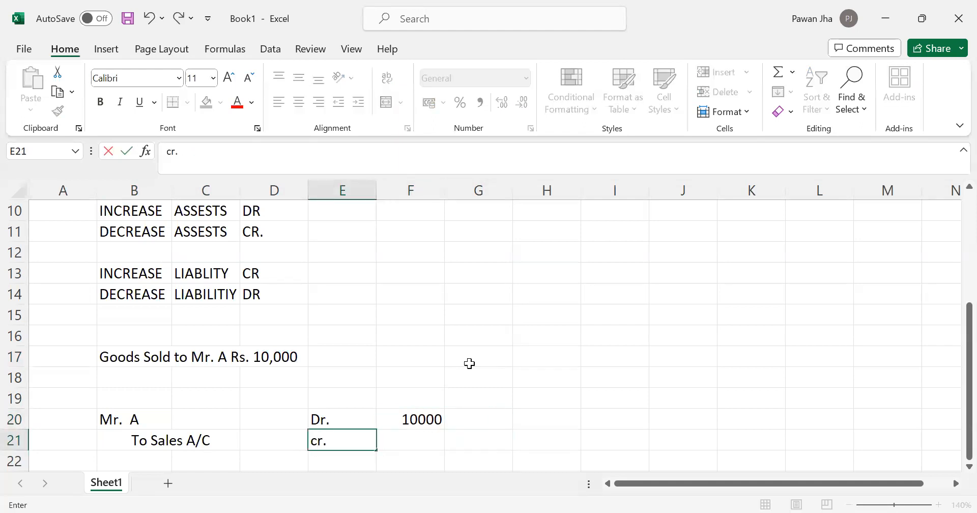
key("Tab")
type("10000")
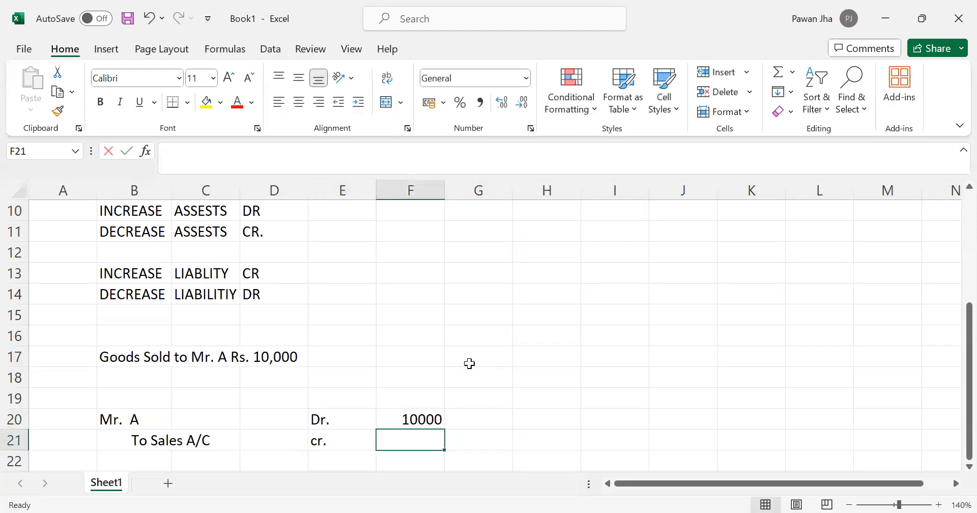
Step: Apply the comma number style to the two amounts in F20:F21
key("Left")
key("Up")
key("Up")
key("Right")
key("Down")
key("shift+Down")
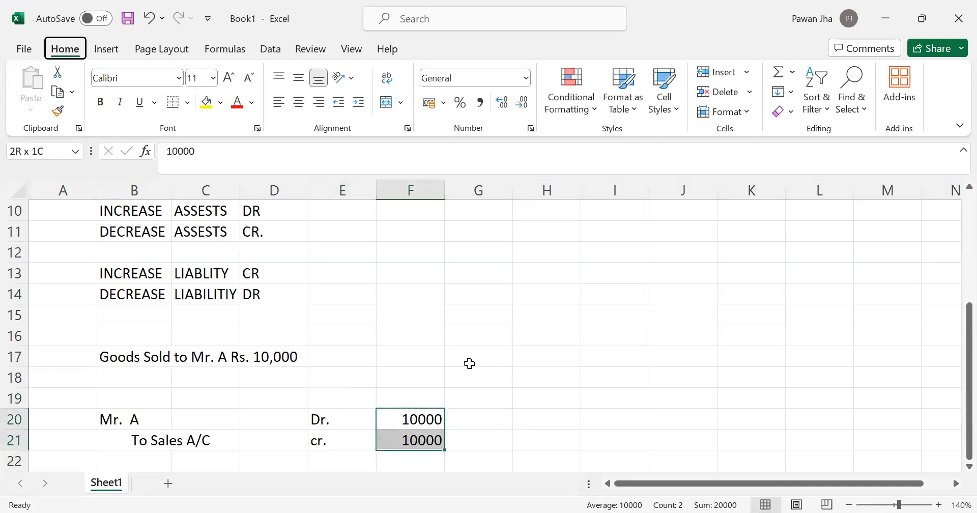
key("h")
key("k")
key("Down")
key("Left")
key("Left")
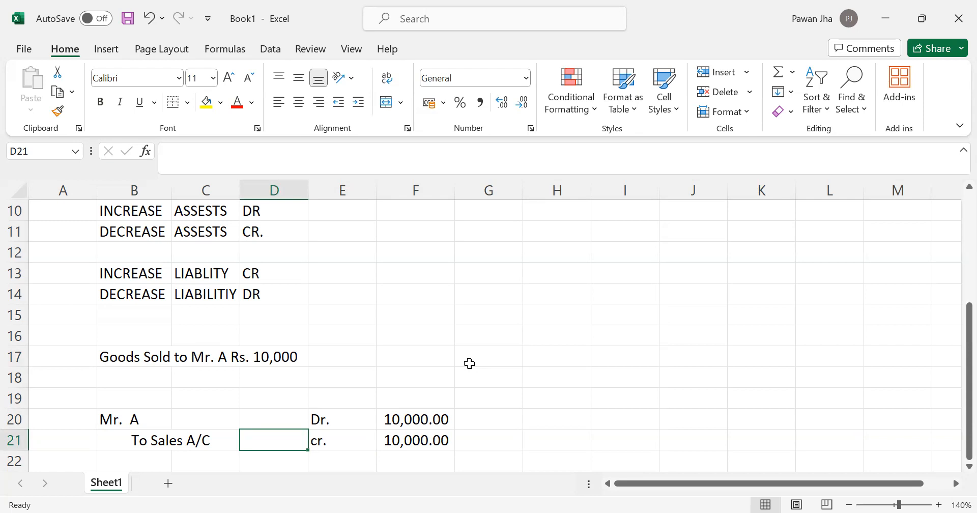
scroll(222, 279, "up", 3)
scroll(224, 299, "down", 2)
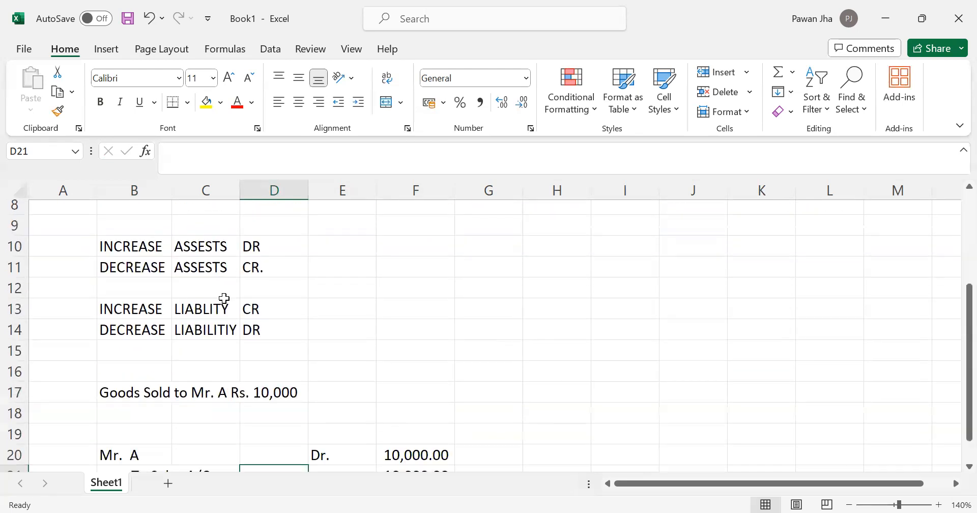
scroll(224, 299, "down", 2)
left_click(187, 361)
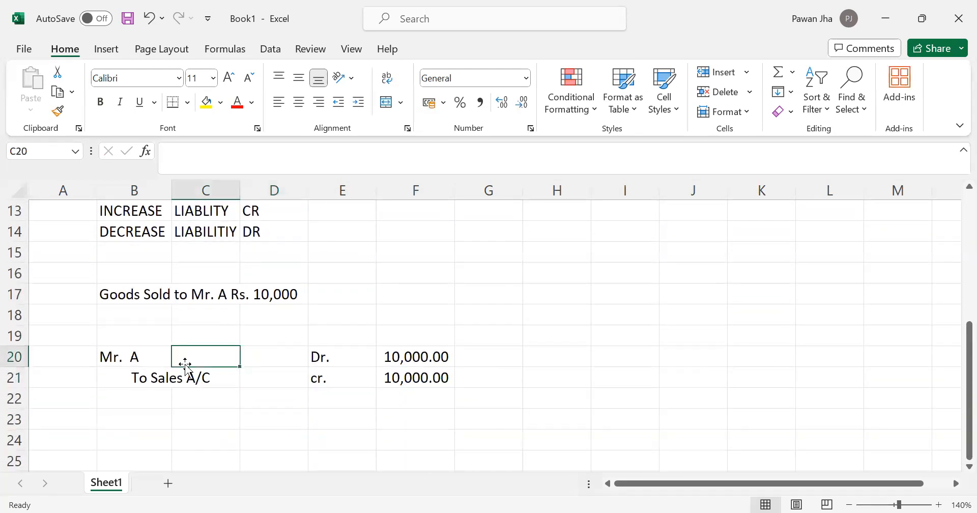
left_click(134, 357)
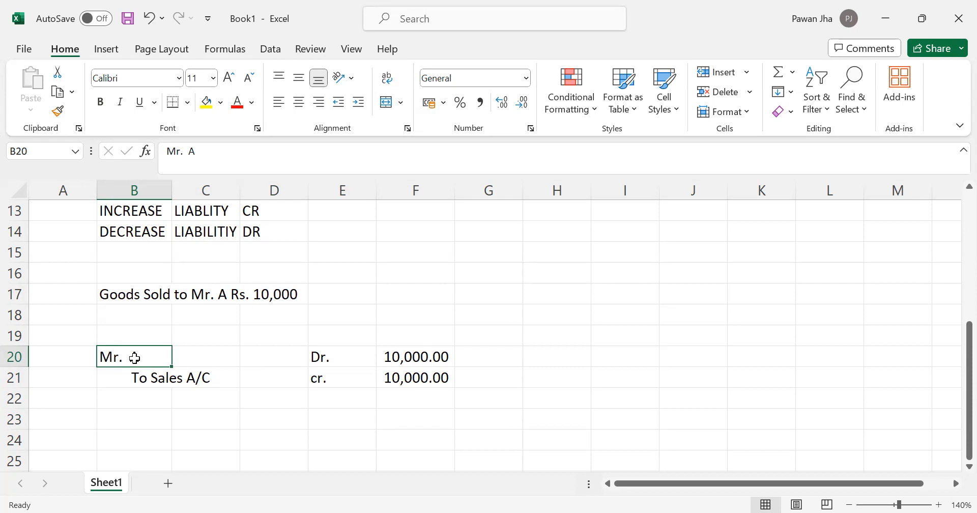
Step: Enter the note "receiver" in H20 alongside the debit line of the goods-sold entry
left_click(504, 357)
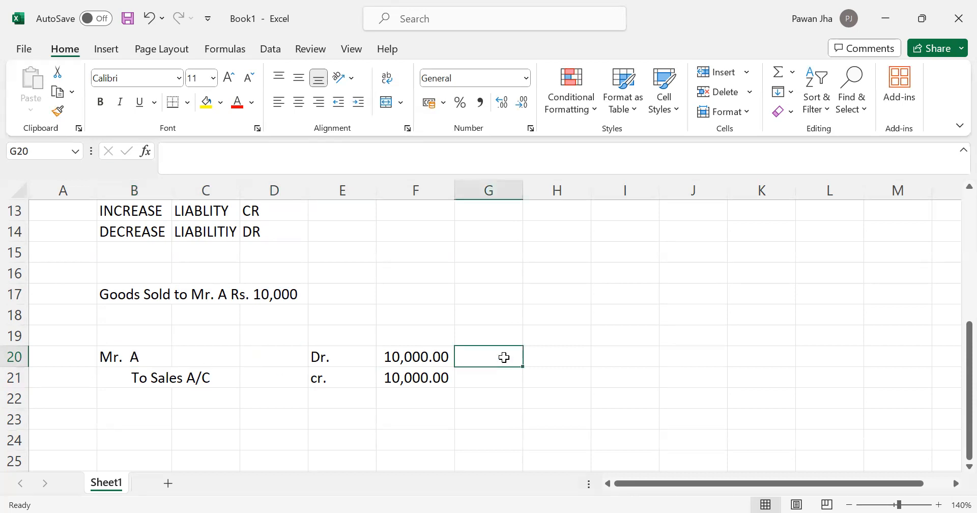
key("Up")
key("Right")
key("Down")
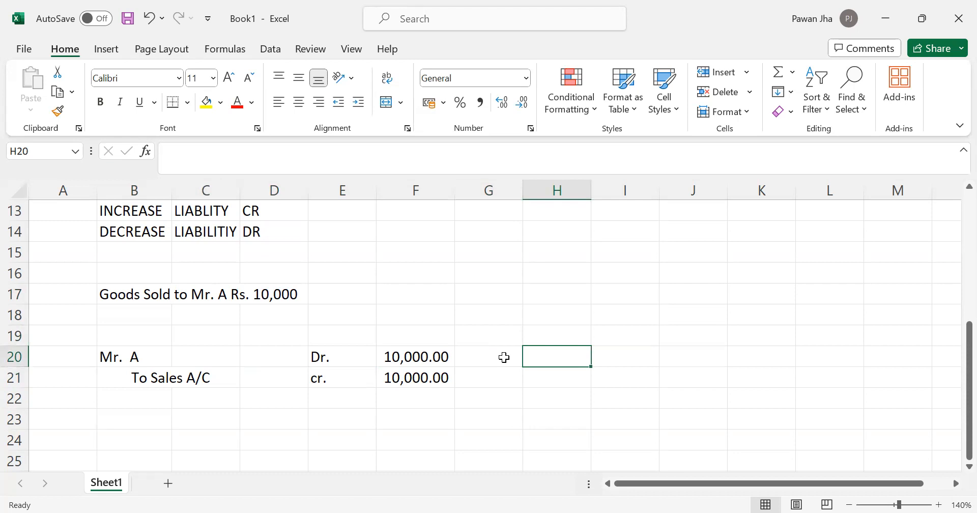
type("receiver")
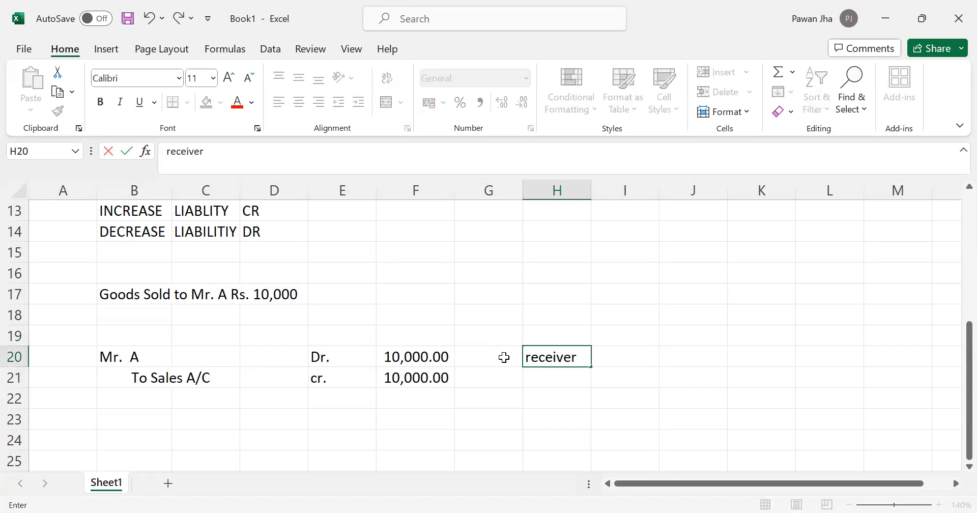
key("Return")
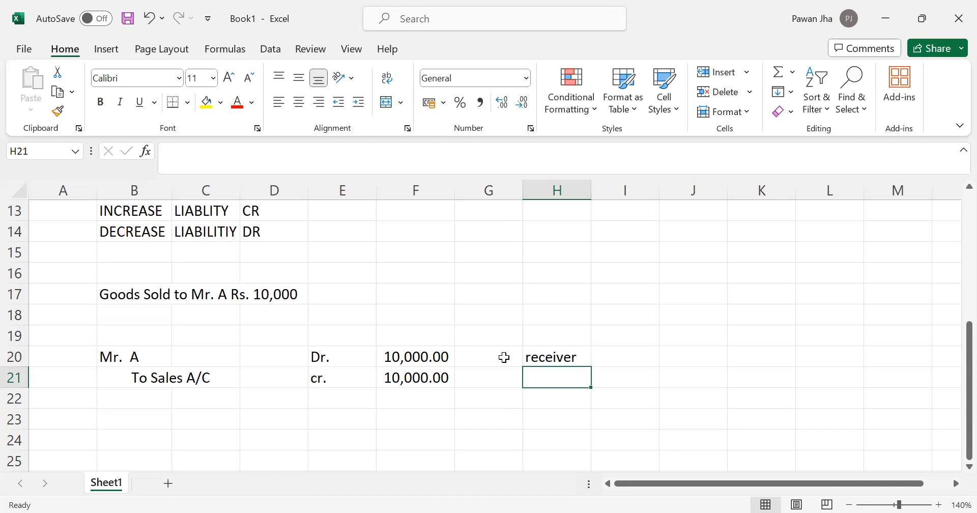
Step: Enter "cr." in I21 alongside the "To Sales A/C" line
key("Right")
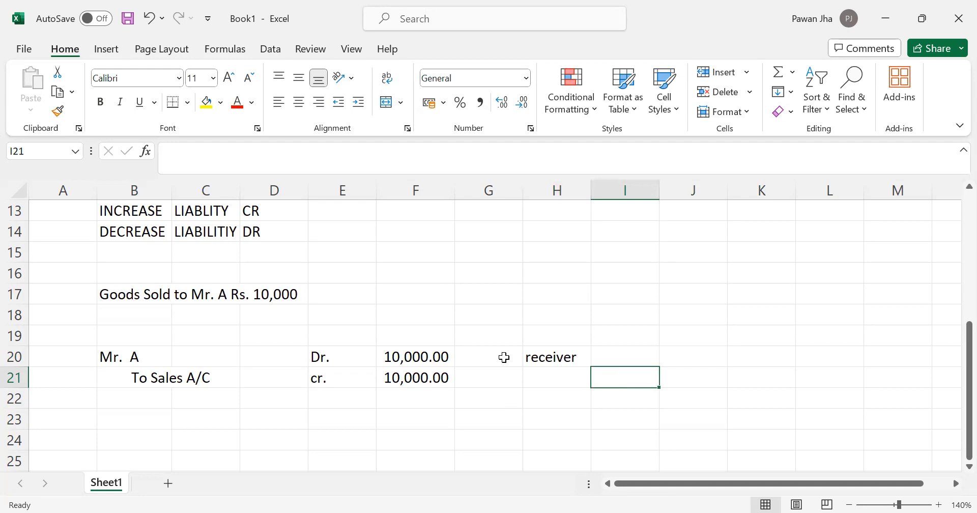
scroll(650, 374, "up", 4)
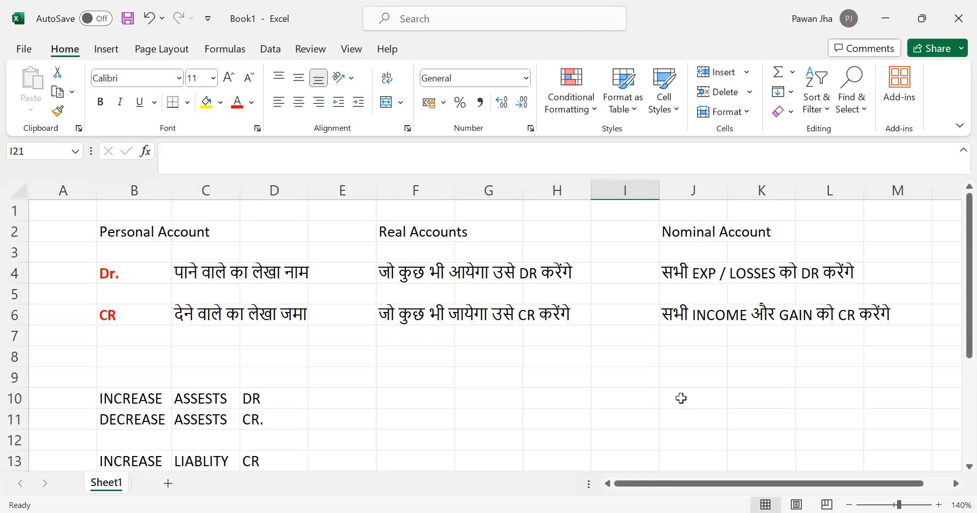
scroll(681, 398, "down", 4)
type("cr.")
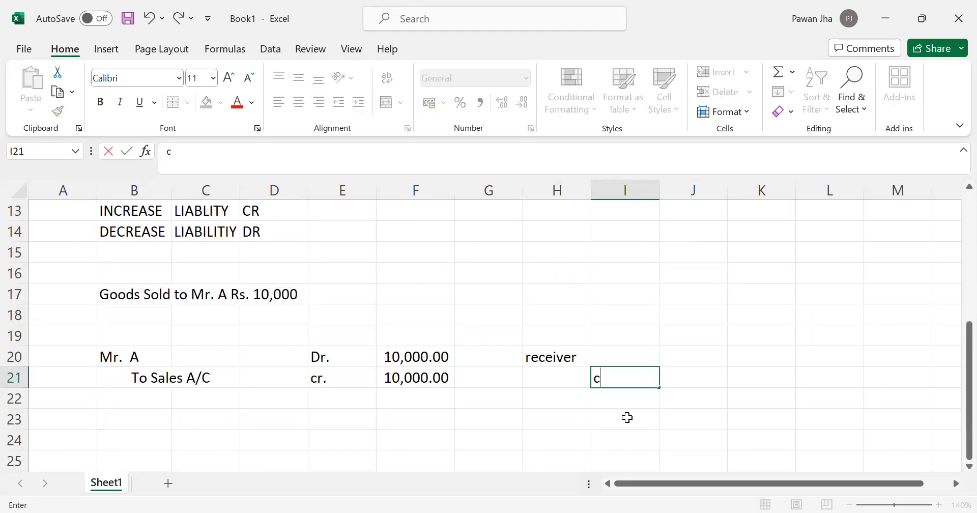
key("Return")
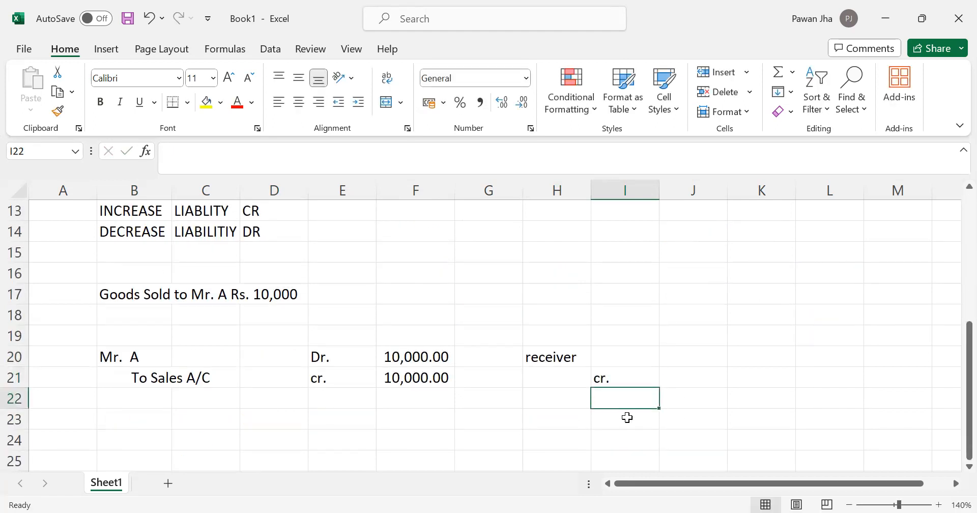
key("Up")
key("Left")
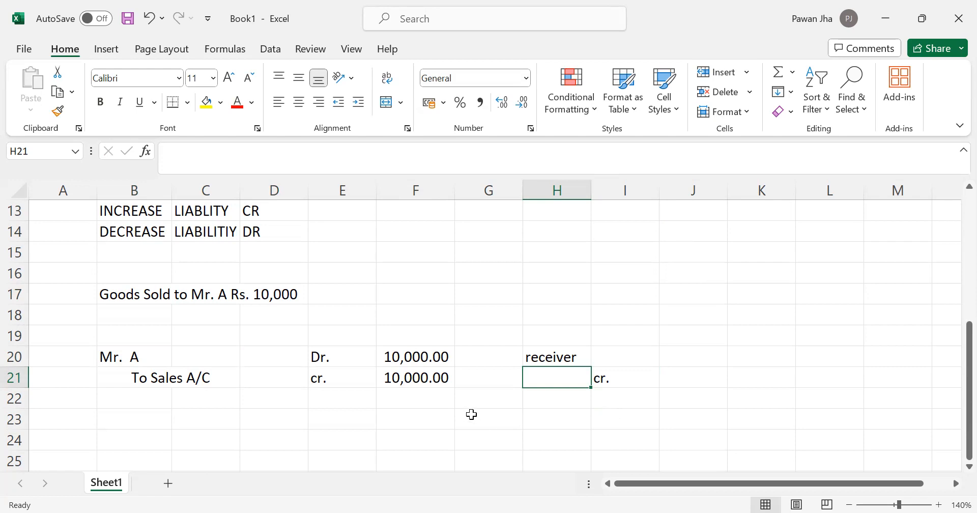
Step: Enter the second sample transaction, "Cash Deposit into Bank", in C24
scroll(458, 405, "down", 2)
left_click(225, 312)
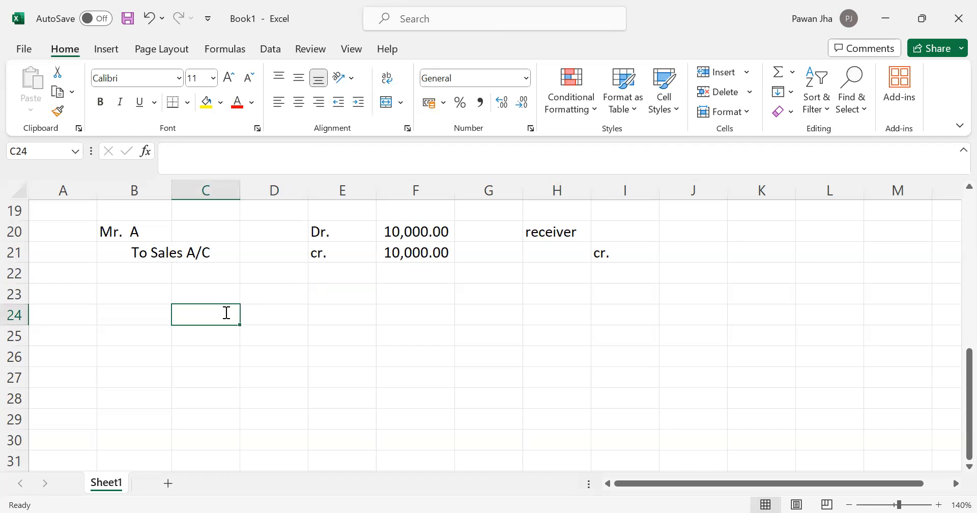
type("Cash")
key("Tab")
double_click(225, 312)
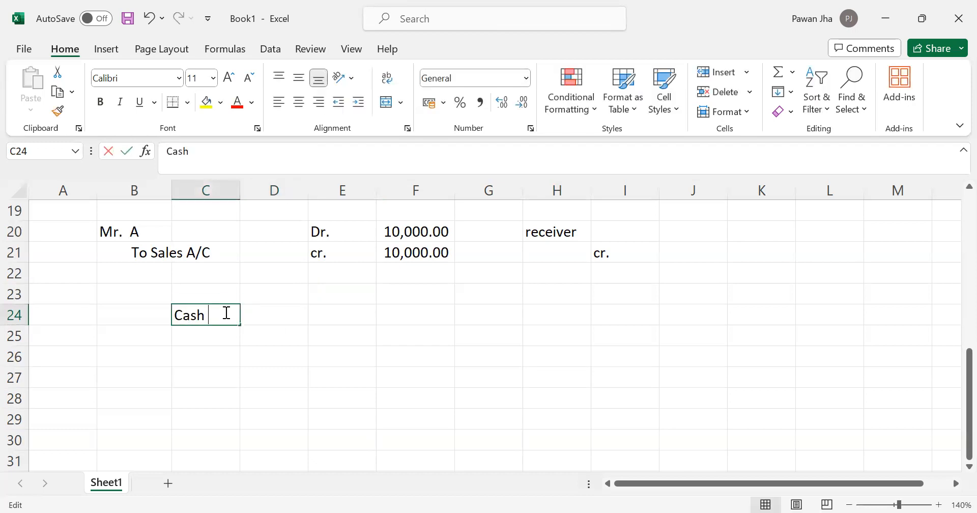
type("Deposit into Bank")
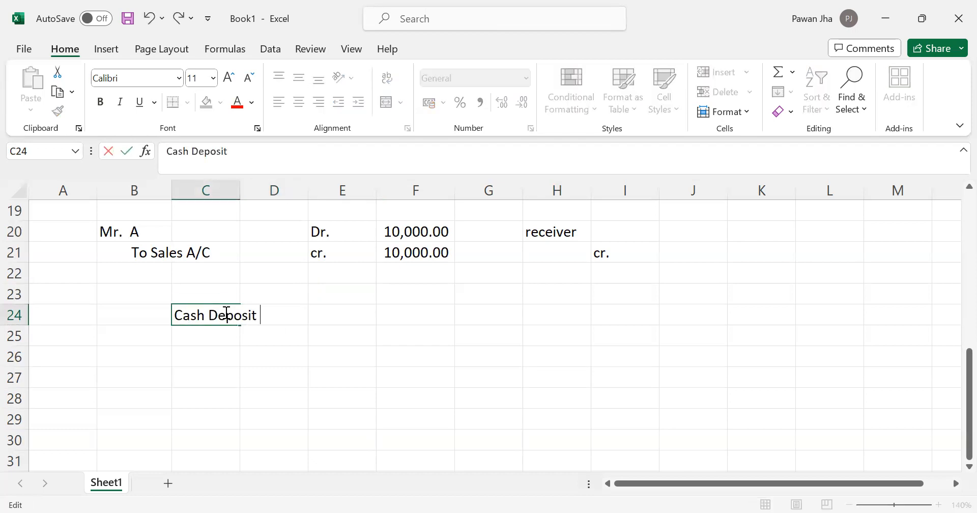
key("Tab")
Step: Enter the debit line for the cash deposit, with "Bank" in C26 and "dr." in D26
key("Return")
key("Return")
type("Bam")
key("BackSpace")
key("BackSpace")
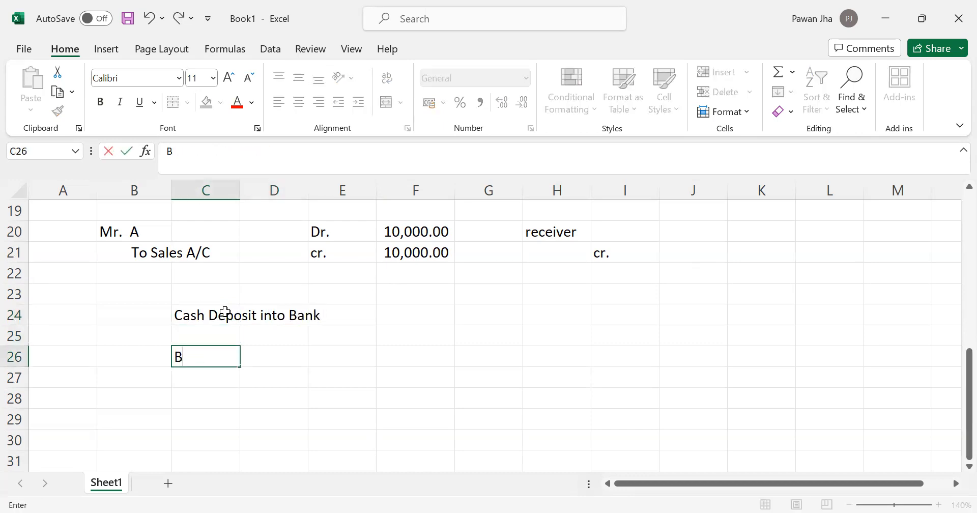
type("ank C")
key("BackSpace")
key("BackSpace")
key("Tab")
key("Tab")
key("shift+Tab")
type("dr.")
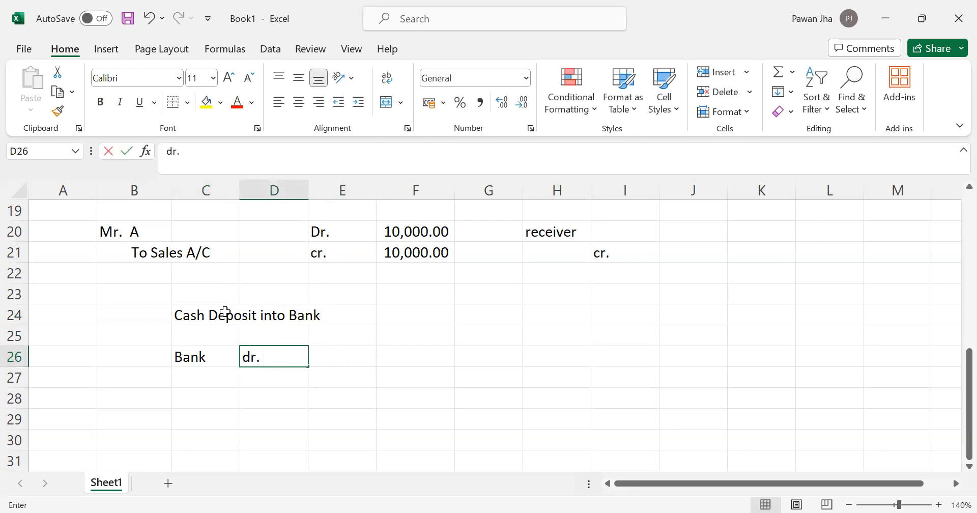
Step: Enter the credit line for the cash deposit, with "cash" in C27 and "cr." in D27
key("shift+Tab")
key("Return")
type("cash")
key("Tab")
type("cr.")
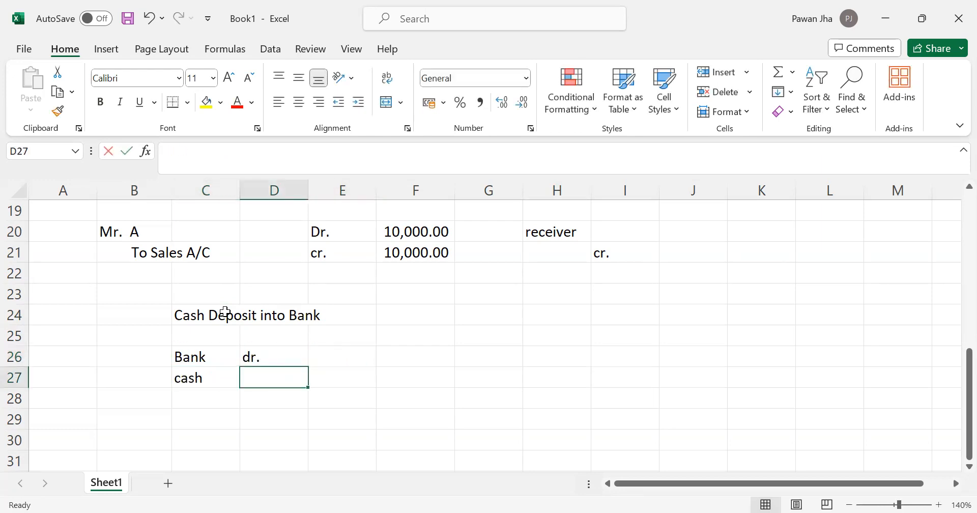
key("Tab")
key("shift+Tab")
key("Up")
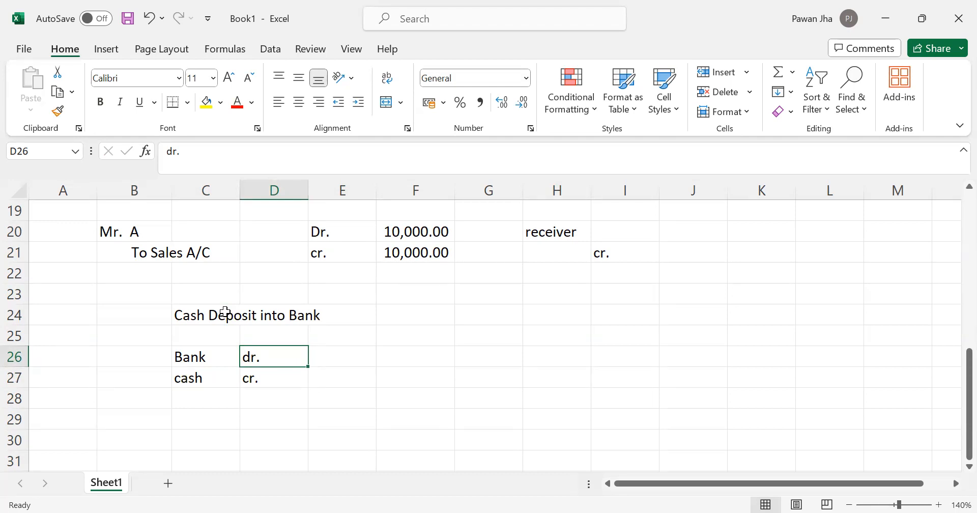
Step: Check the real account rules, and enter "cr. (real account)" in E27 for the cash line
scroll(225, 312, "up", 5)
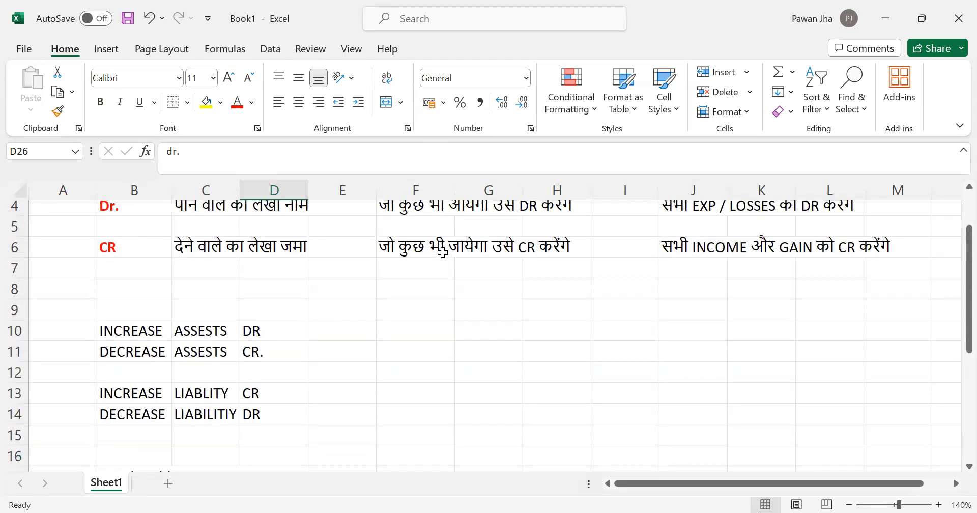
scroll(465, 305, "down", 4)
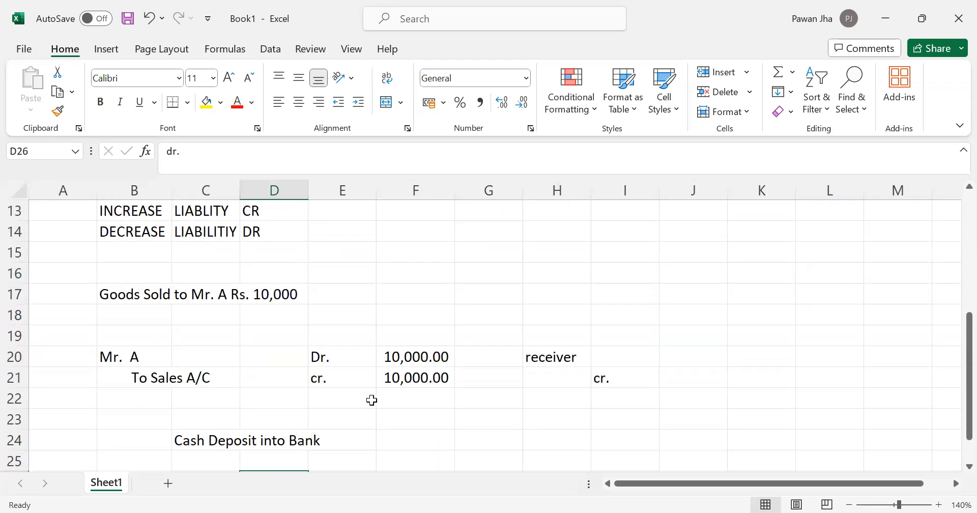
left_click(367, 433)
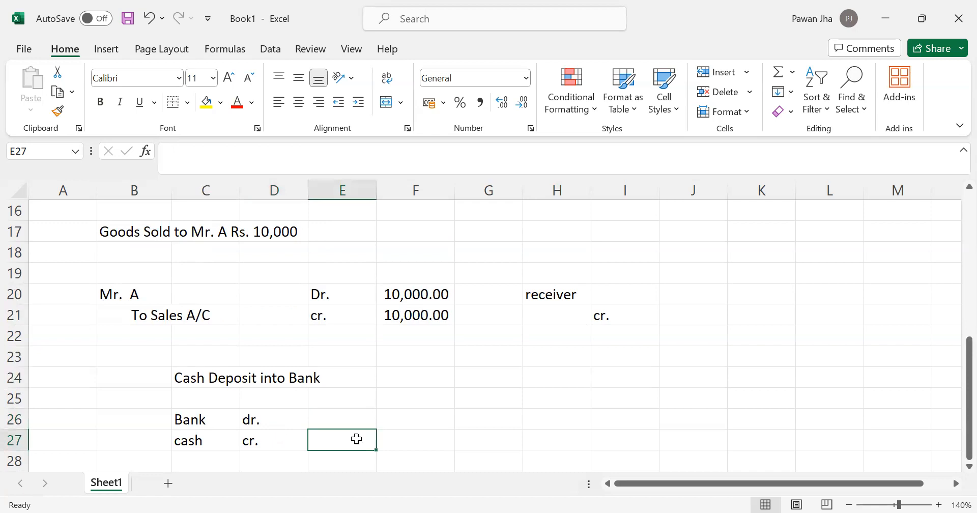
type("cr. (real account)")
key("Return")
Step: Enter the note "Receiver" in E26 alongside the Bank debit line
key("Up")
key("Up")
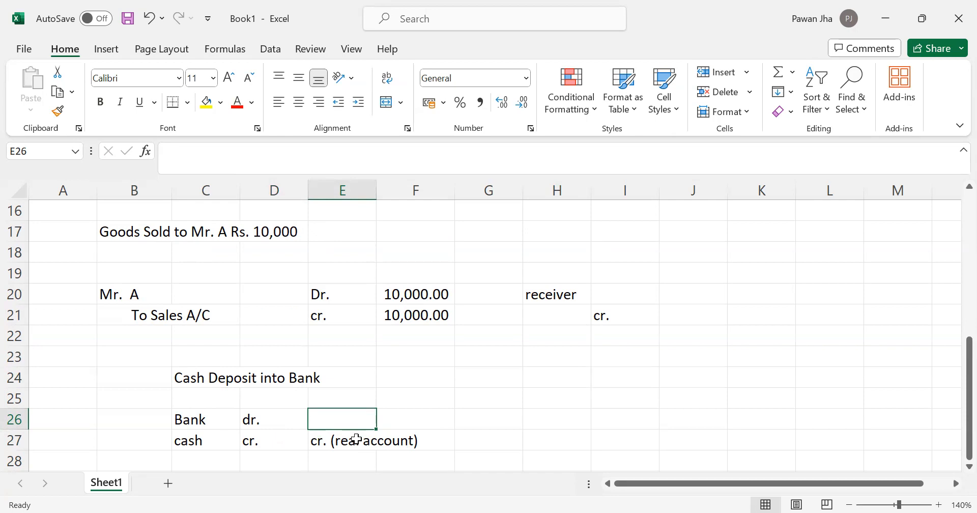
type("RE")
key("BackSpace")
type("eceiv")
type("ed f")
key("BackSpace")
key("BackSpace")
key("BackSpace")
type("r")
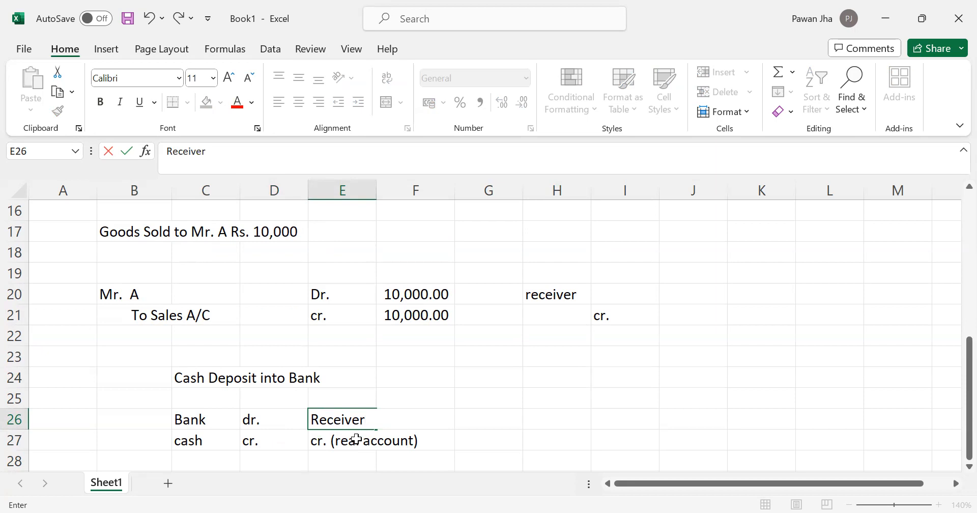
key("Return")
key("Up")
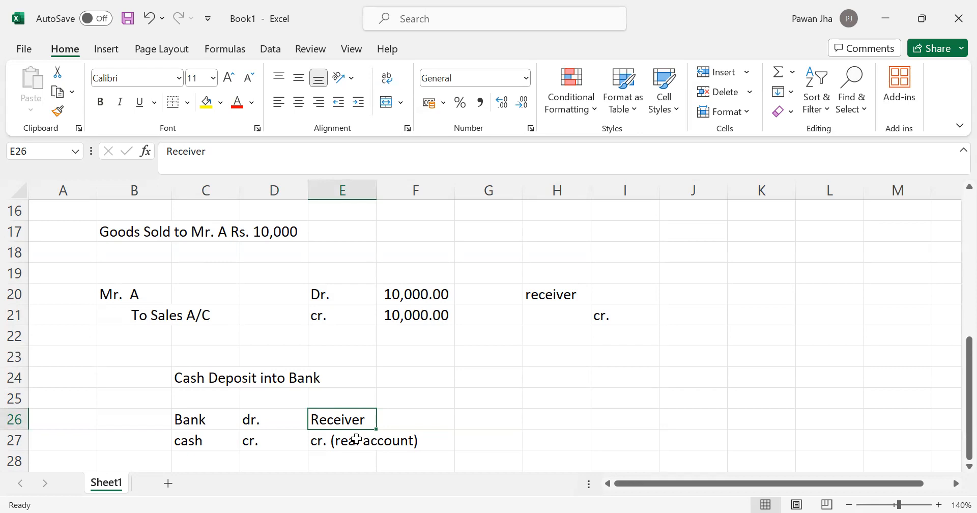
Step: Review the account rules, and set the note in E26 beside the Bank line to "dr."
scroll(529, 342, "up", 5)
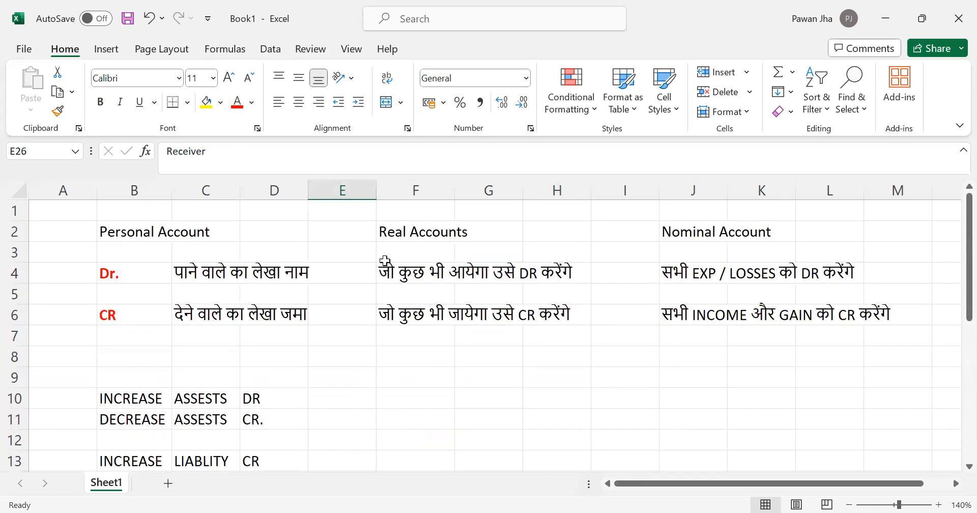
scroll(545, 299, "down", 4)
scroll(421, 396, "down", 3)
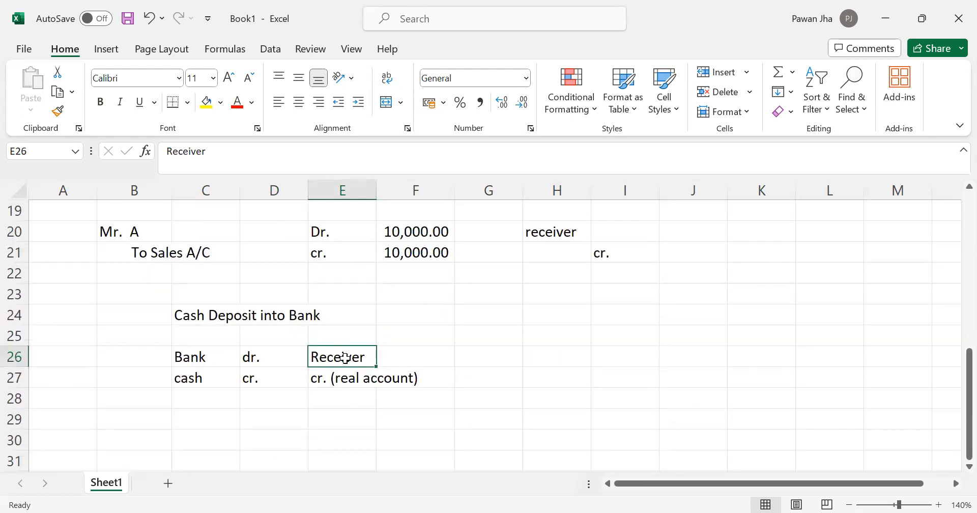
type("dr.")
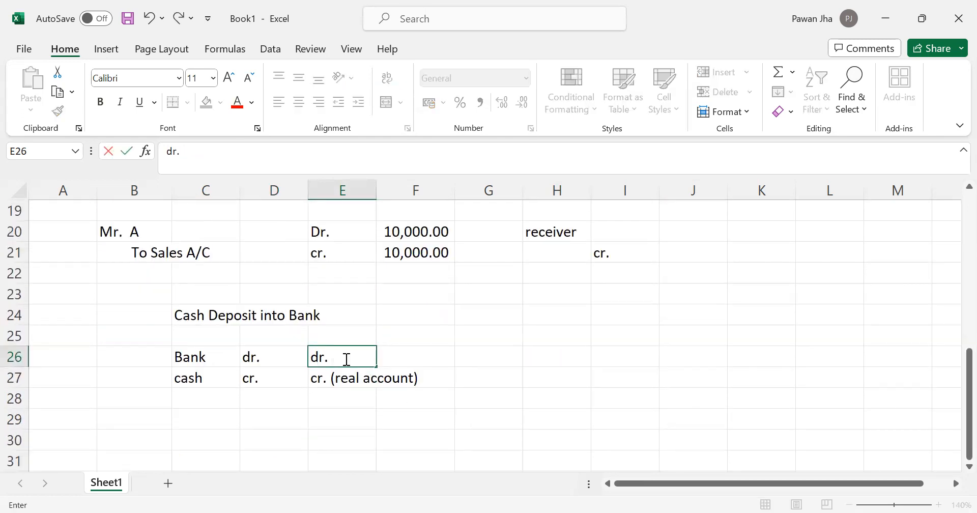
key("Return")
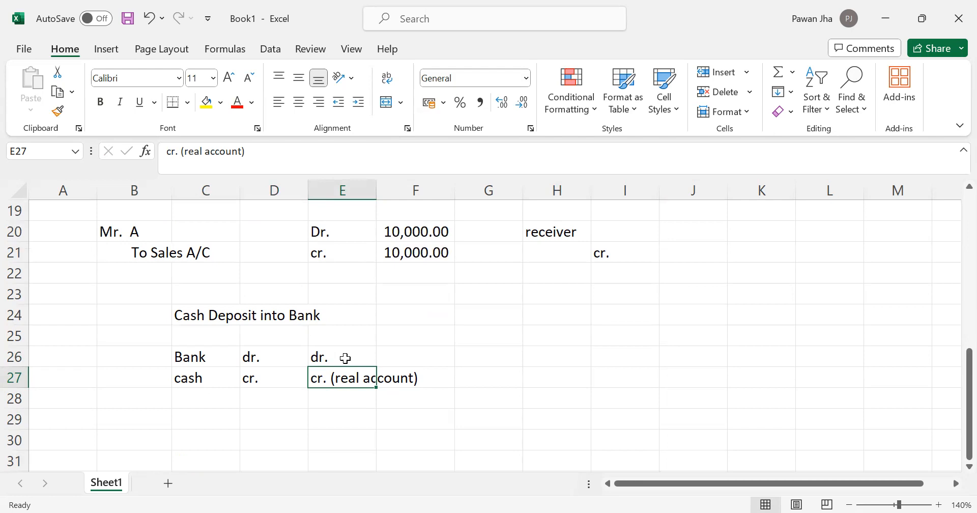
Step: Start another sample entry with "Bank of Baroda" in G24
key("Up")
key("Right")
key("Up")
key("Up")
key("Right")
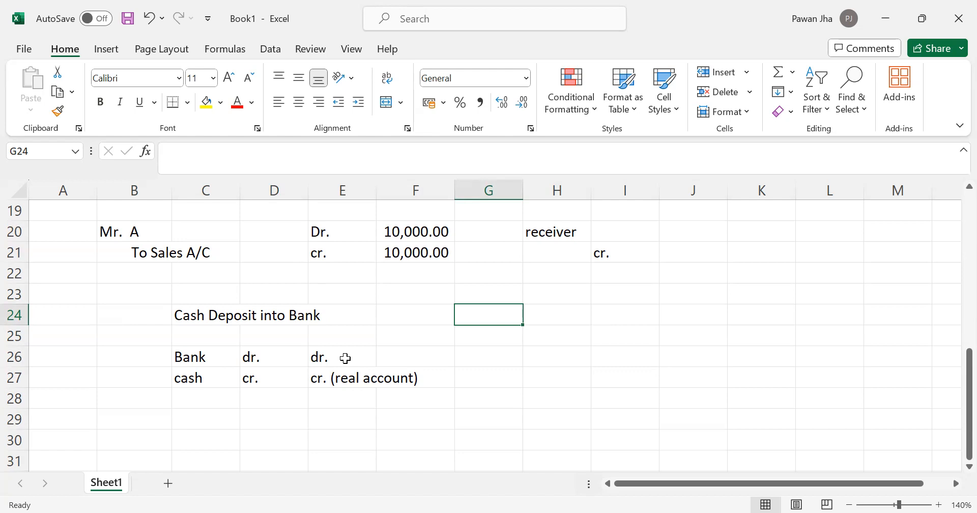
type("Ba")
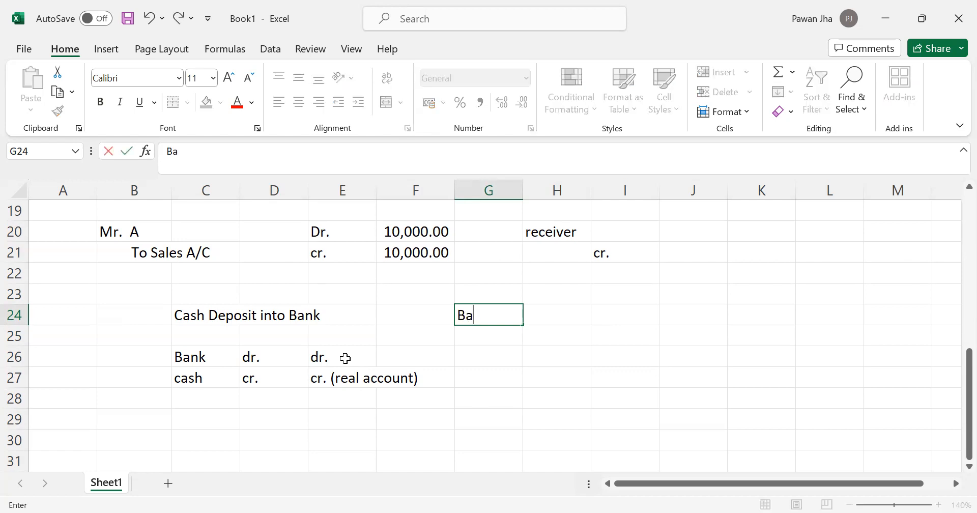
key("Escape")
type("Bank A")
key("BackSpace")
type("of Baroda")
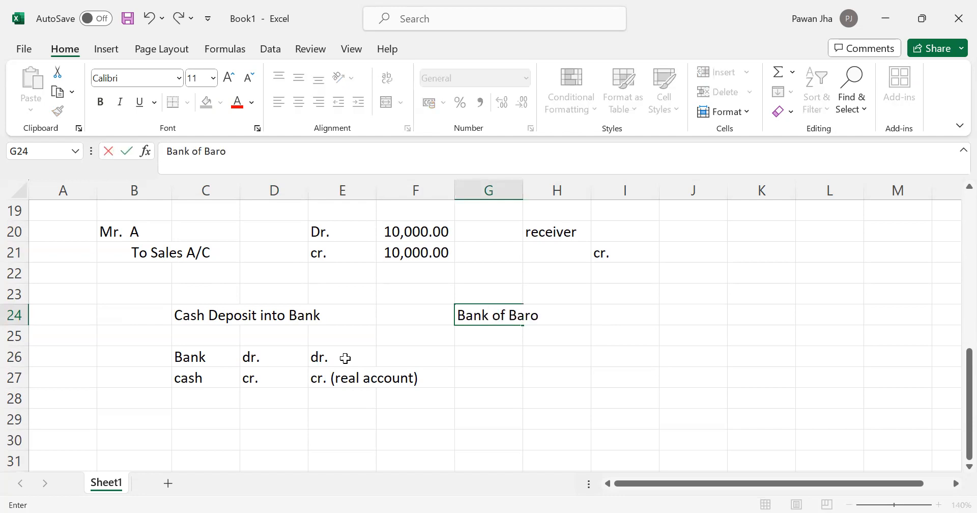
Step: Mark the Bank of Baroda line as debit with "Dr." in I24
key("Tab")
key("Tab")
type("Dr.")
key("Tab")
Step: Enter the credit line beneath Bank of Baroda, with "Capital a/c" in G25 and "cr" in I25
key("Left")
key("Left")
key("Down")
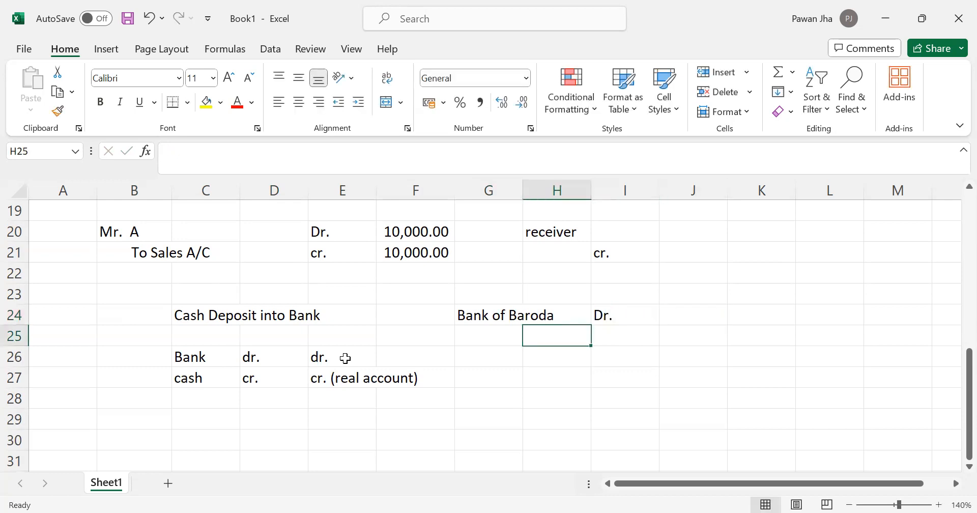
key("Left")
type("Capital a/c")
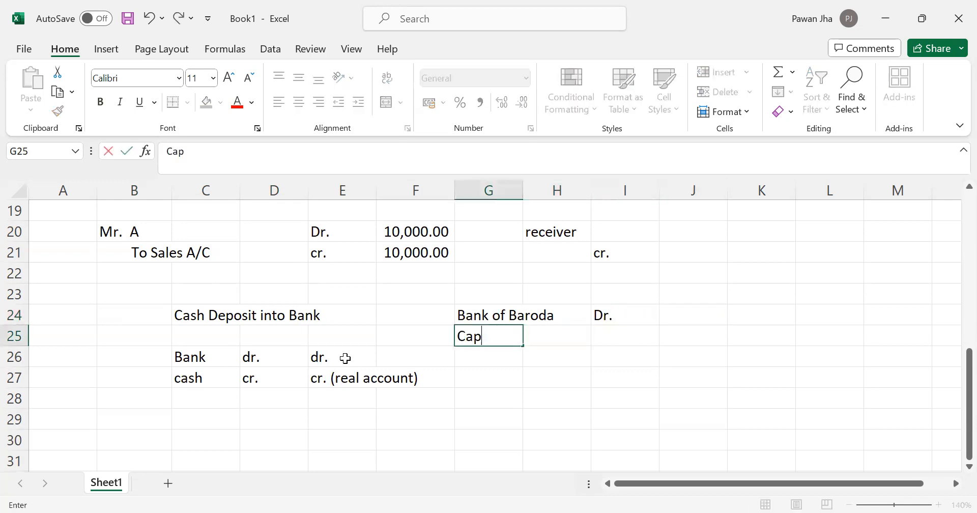
key("Tab")
key("Tab")
type("cr")
key("Return")
key("Up")
key("Right")
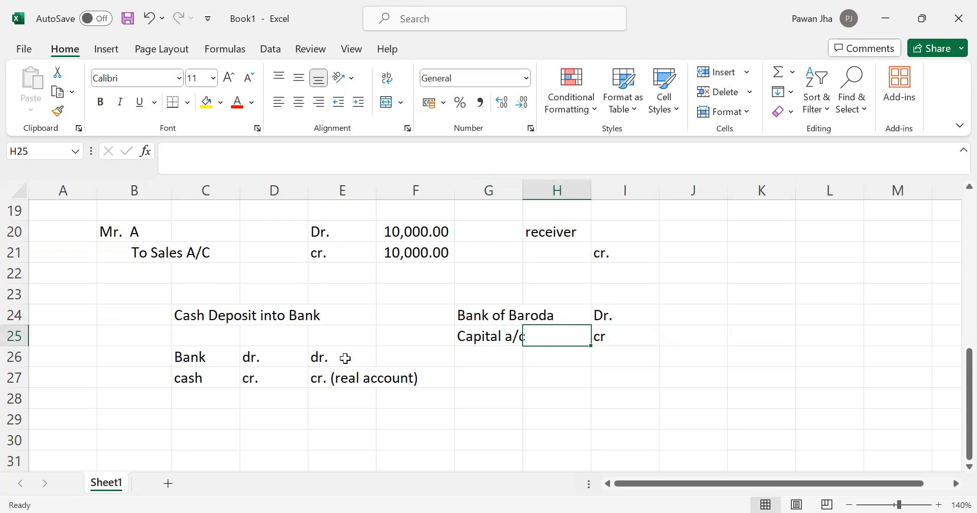
key("Up")
key("Up")
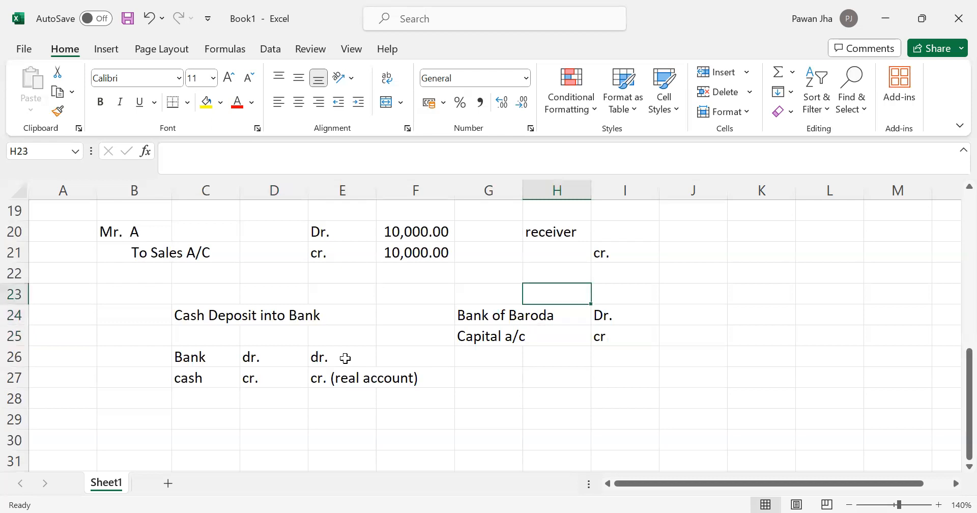
key("Right")
key("Down")
key("Down")
key("Right")
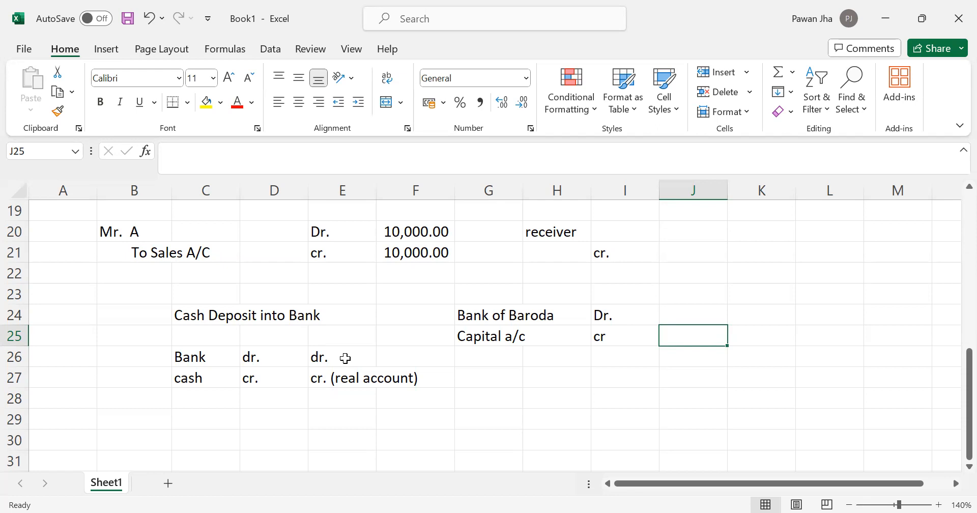
key("Left")
key("Left")
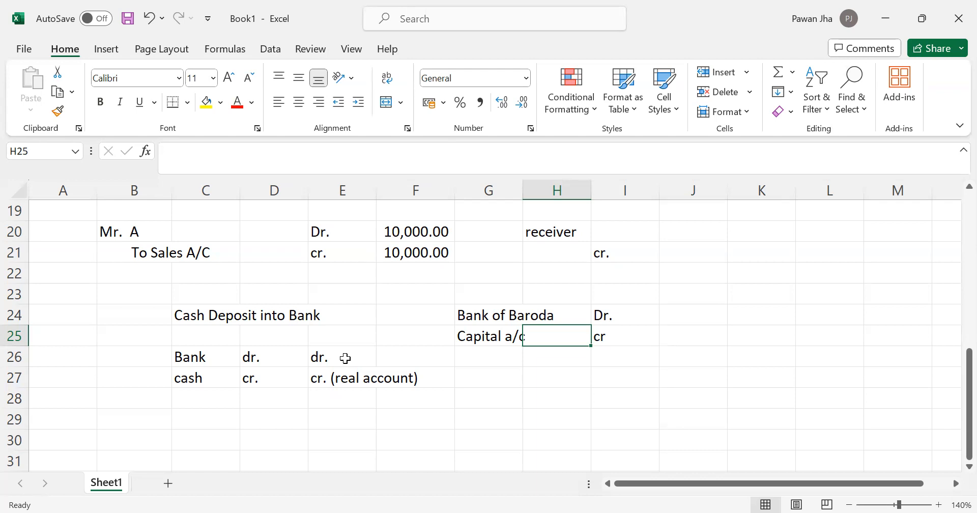
key("Left")
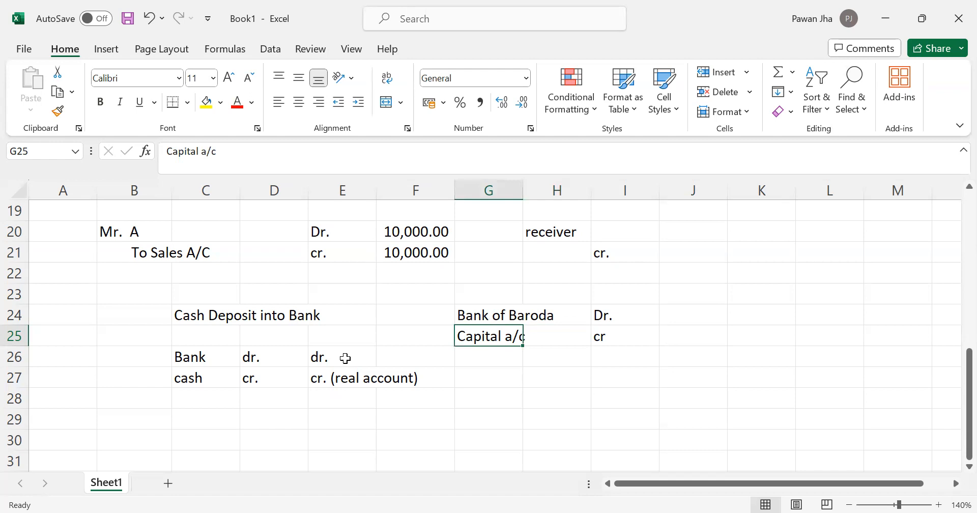
key("Right")
key("Right")
key("Right")
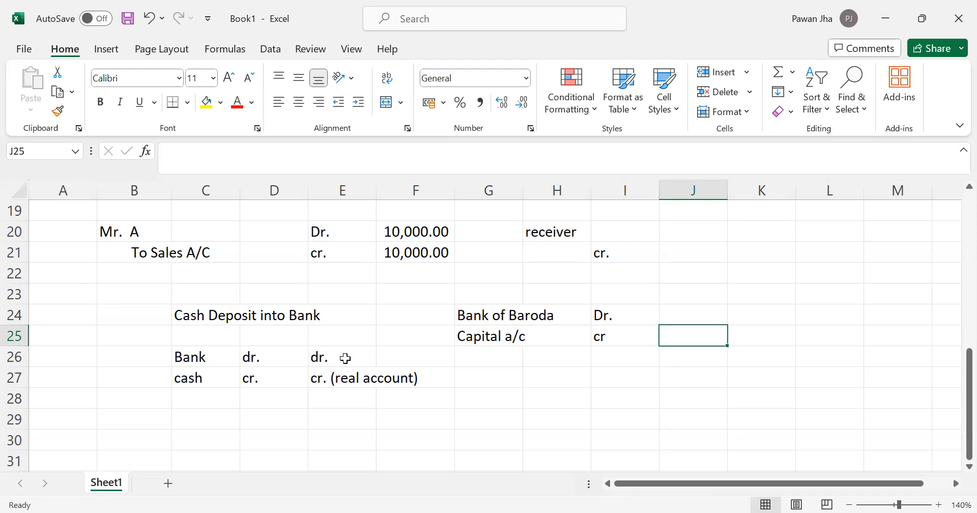
Step: Start an advertisement sample entry with "advertisement" in H29, "dr." in J29 and 100 in K29
key("Left")
key("Left")
key("Down")
key("Down")
key("Down")
key("Down")
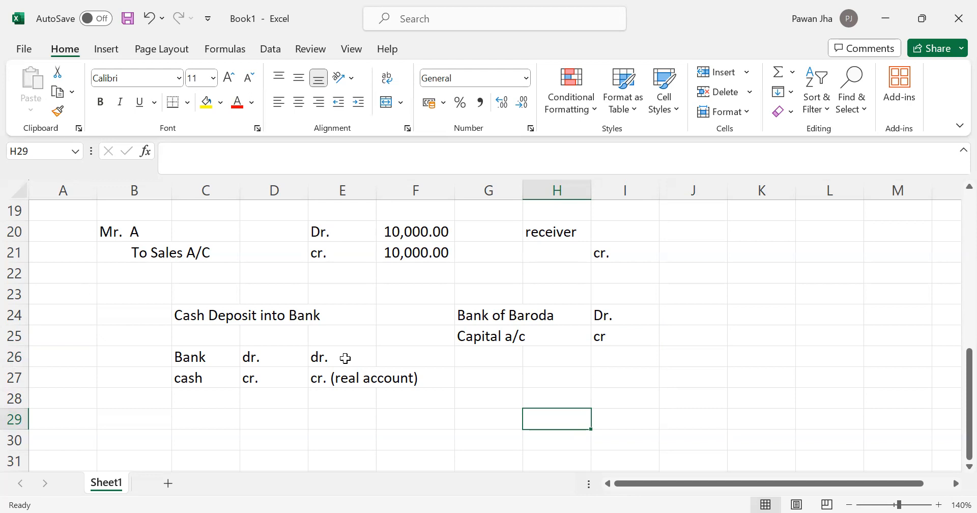
type("advertisement")
key("Tab")
key("Tab")
type("dr.")
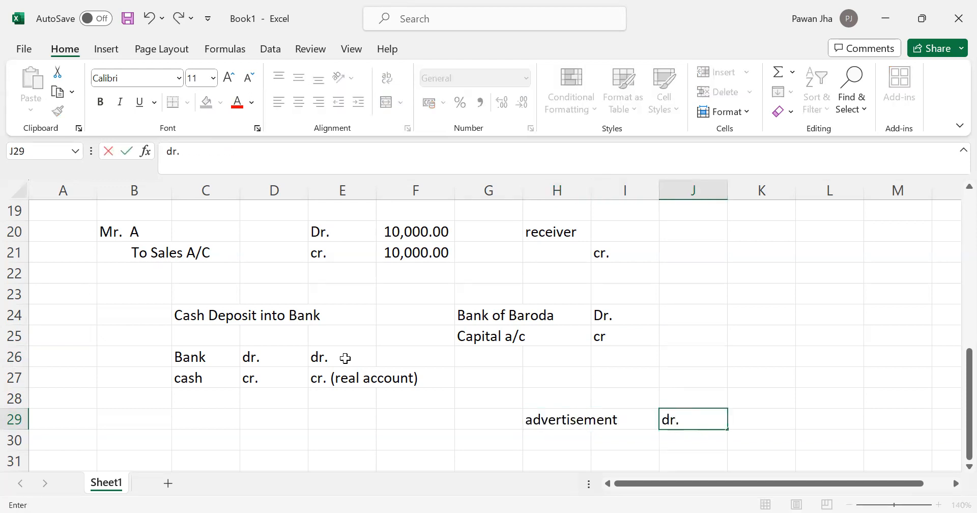
key("Tab")
type("100")
key("Return")
Step: Enter the credit line beneath advertisement, with "bank" in H30, "cr." in J30 and 100 in K30
type("bank")
key("Tab")
key("Tab")
type("cr.")
key("Tab")
type("100")
key("Return")
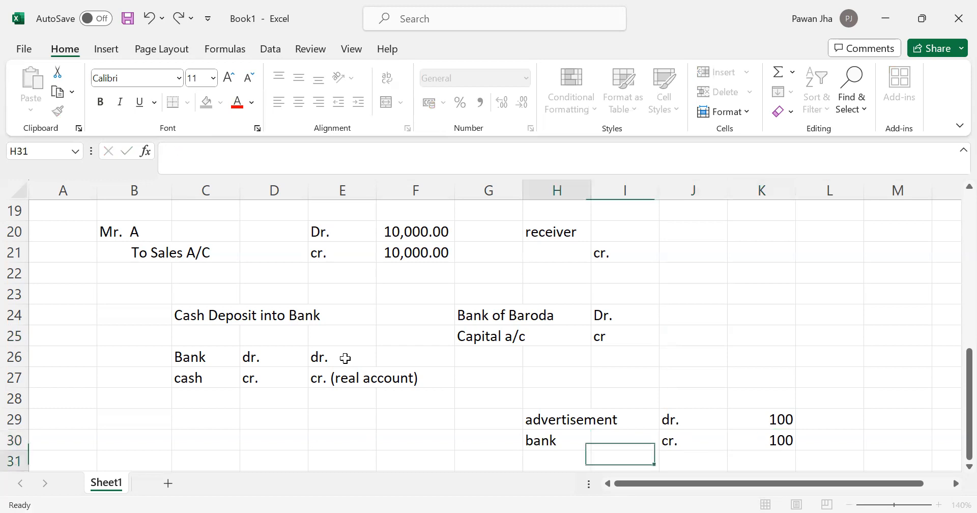
Step: Compare the advertisement and bank lines with the nominal and real account rules at the start of the sheet
key("Up")
key("Right")
key("Right")
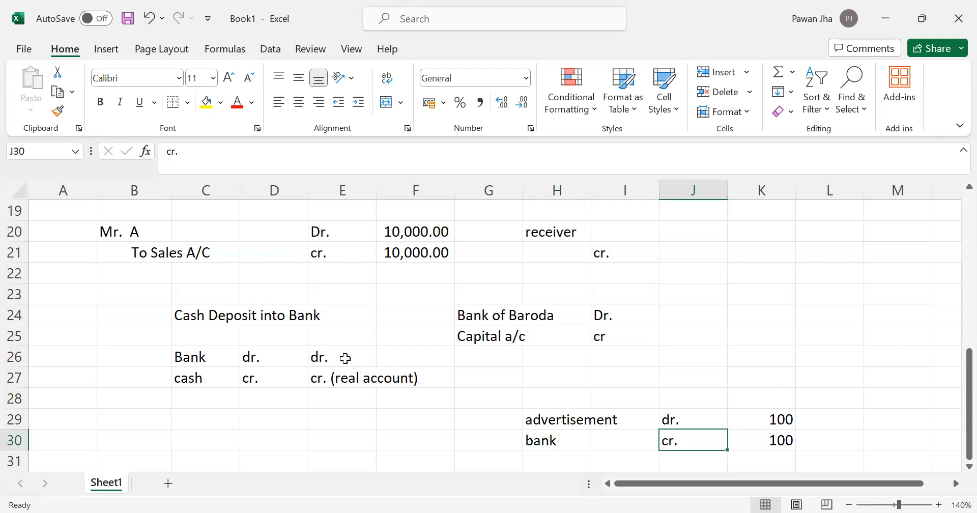
scroll(773, 292, "up", 6)
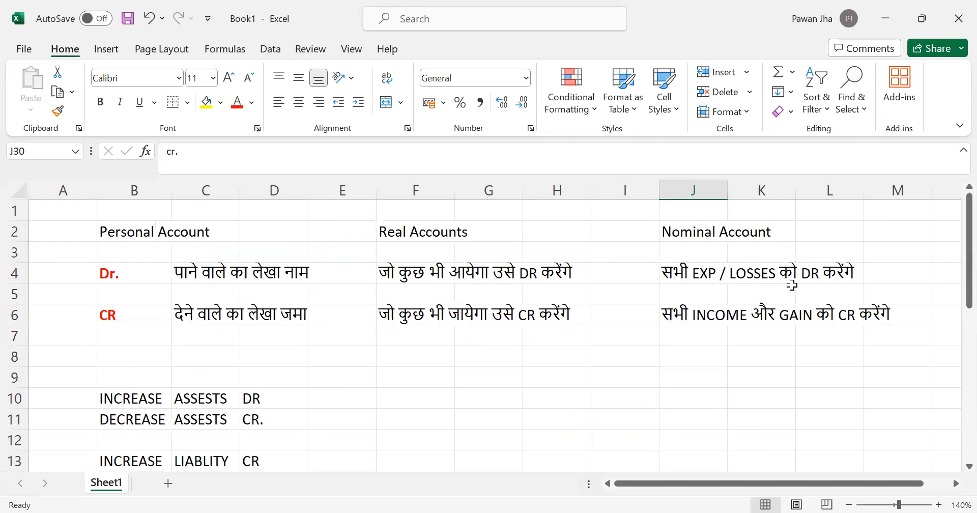
scroll(698, 273, "down", 9)
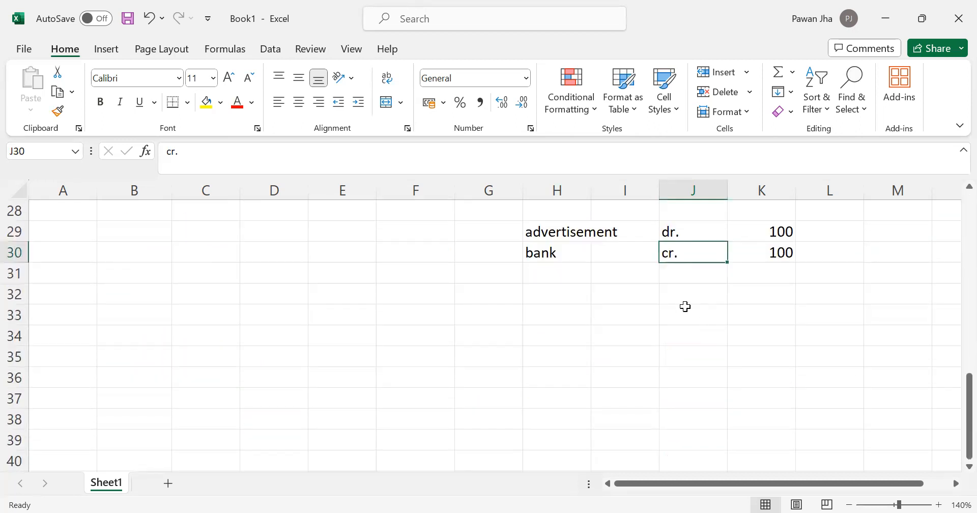
scroll(684, 305, "up", 1)
left_click(550, 317)
left_click(724, 300)
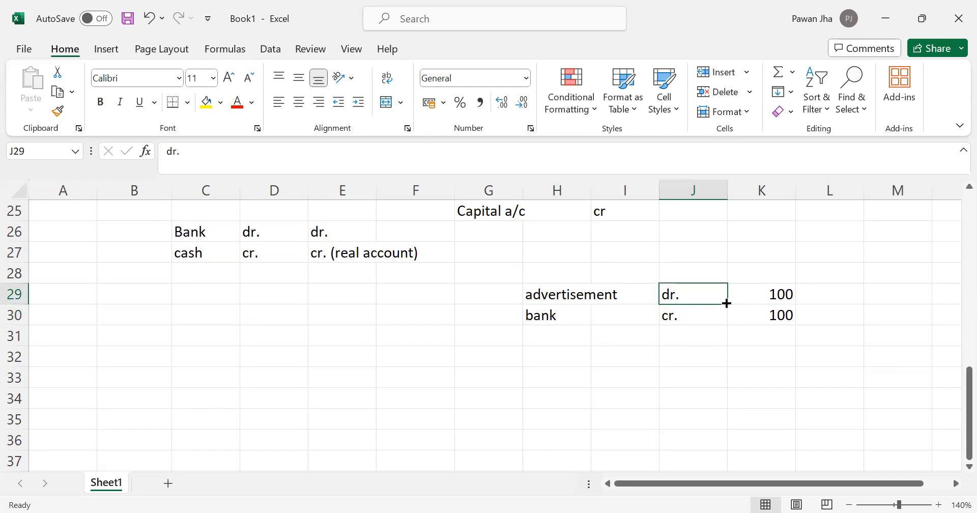
scroll(732, 296, "up", 8)
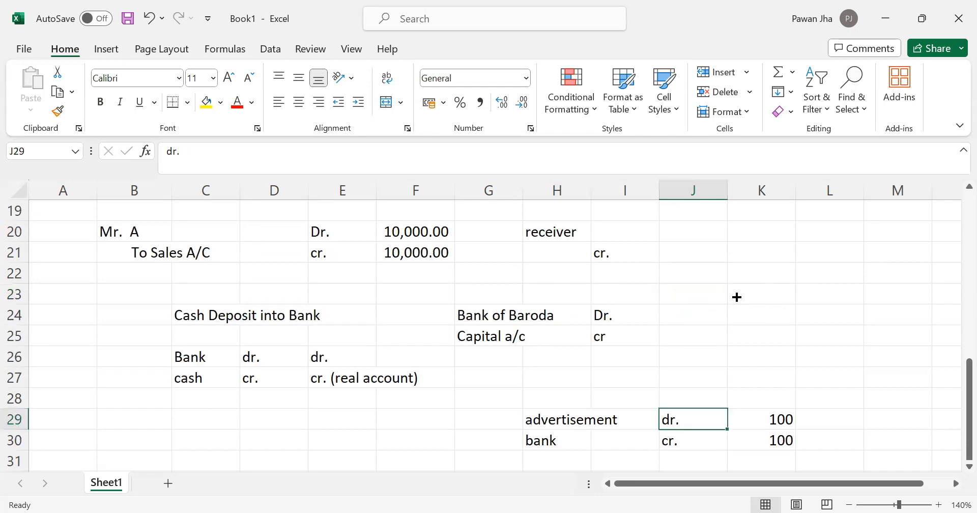
left_click_drag(407, 322, 545, 317)
scroll(550, 377, "down", 7)
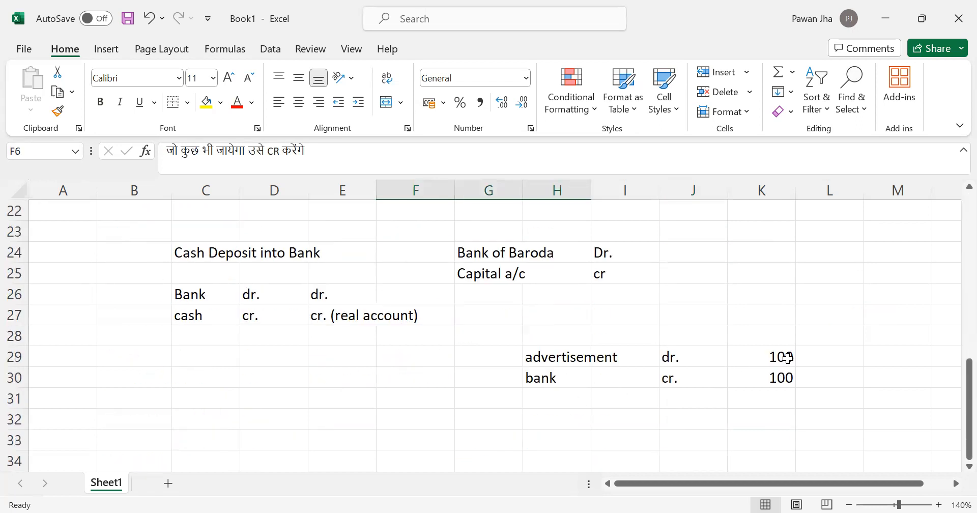
Step: Close the workbook
left_click(816, 356)
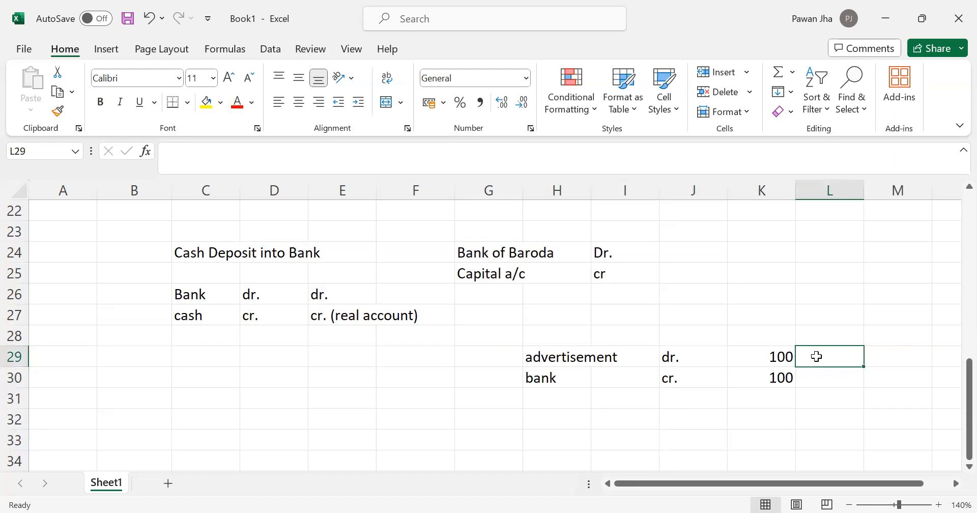
left_click(954, 10)
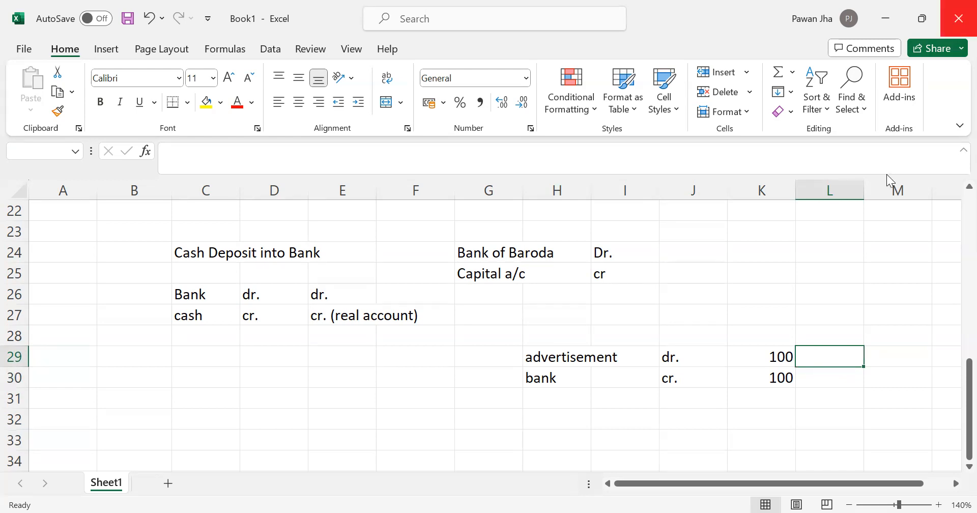